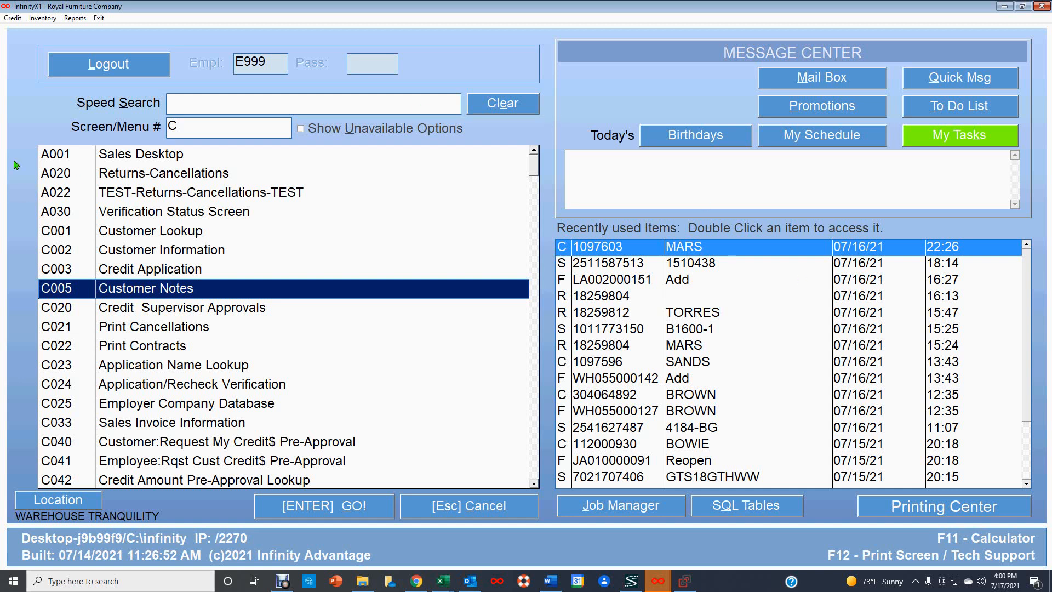
Step: Find 'store' in Speed Search, open I071 Store to Store Transfers, and sign in for location 055
{"action": "left_click", "coordinate": [177, 98]}
{"action": "type", "text": "store"}
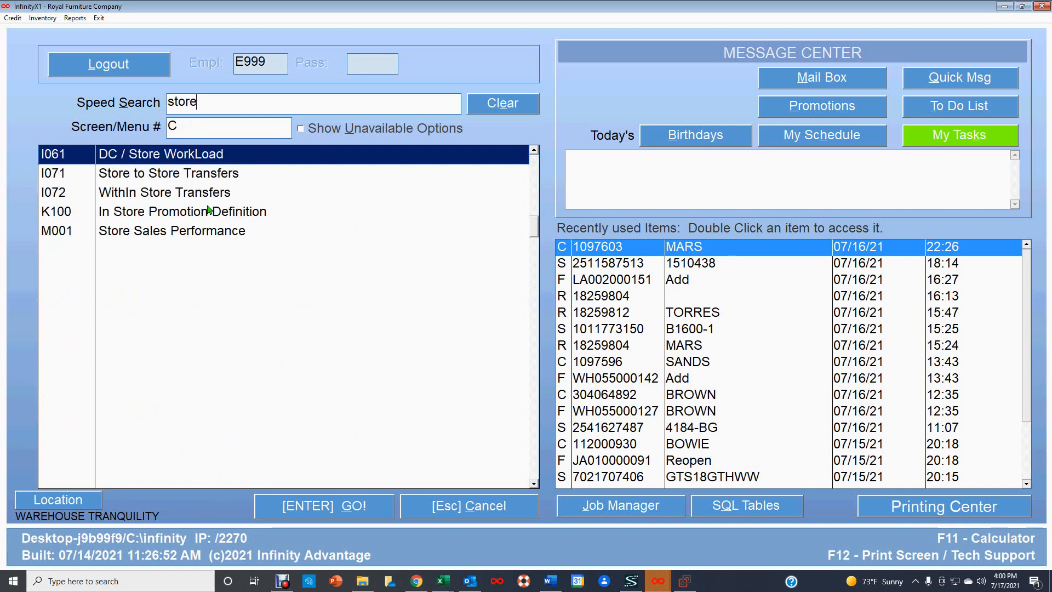
{"action": "left_click", "coordinate": [224, 177]}
{"action": "double_click", "coordinate": [225, 177]}
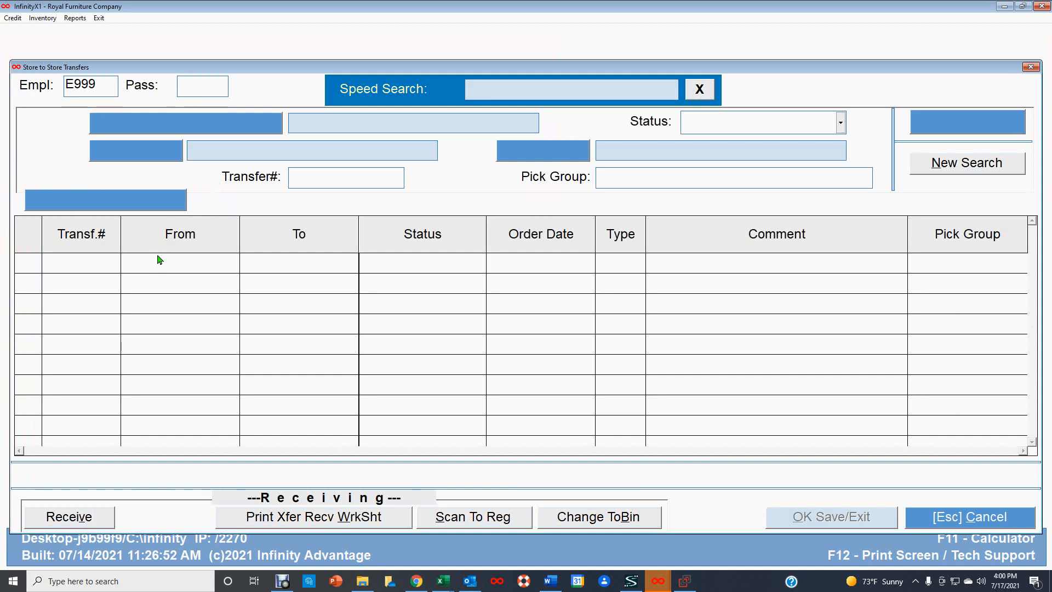
{"action": "key", "text": "Return"}
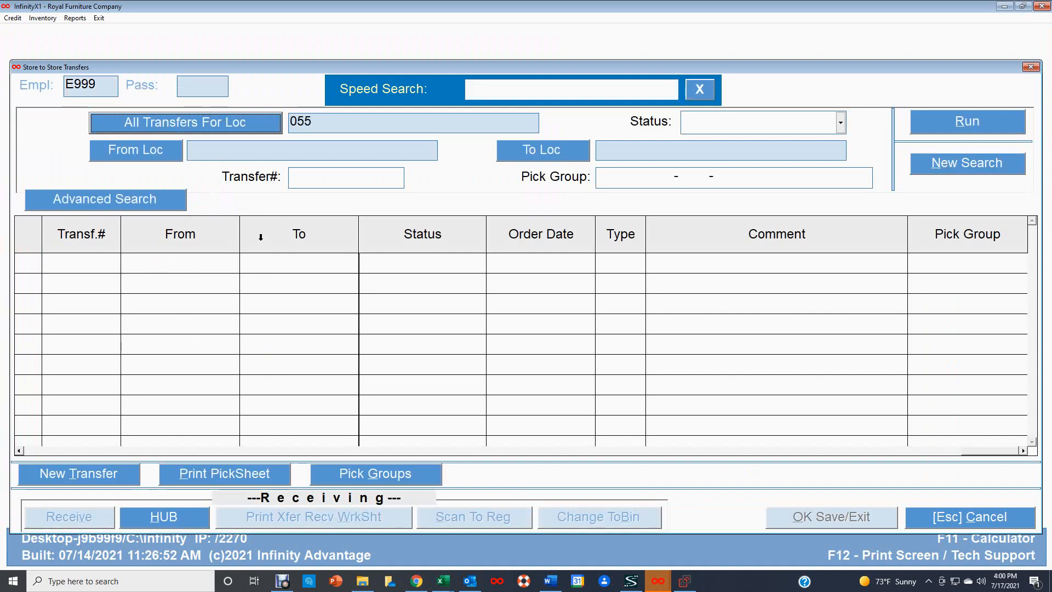
Step: Start a new transfer from 055 WAREHOUSE TRANQUILITY to 016 TUSCALOOSA with comment 'test 50'
{"action": "left_click", "coordinate": [83, 474]}
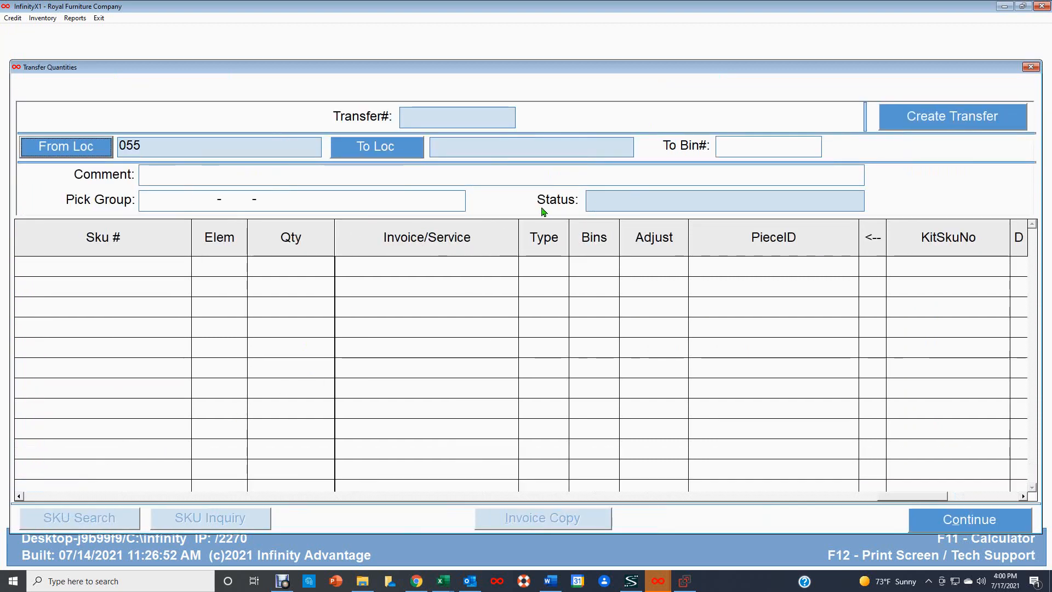
{"action": "left_click", "coordinate": [69, 149]}
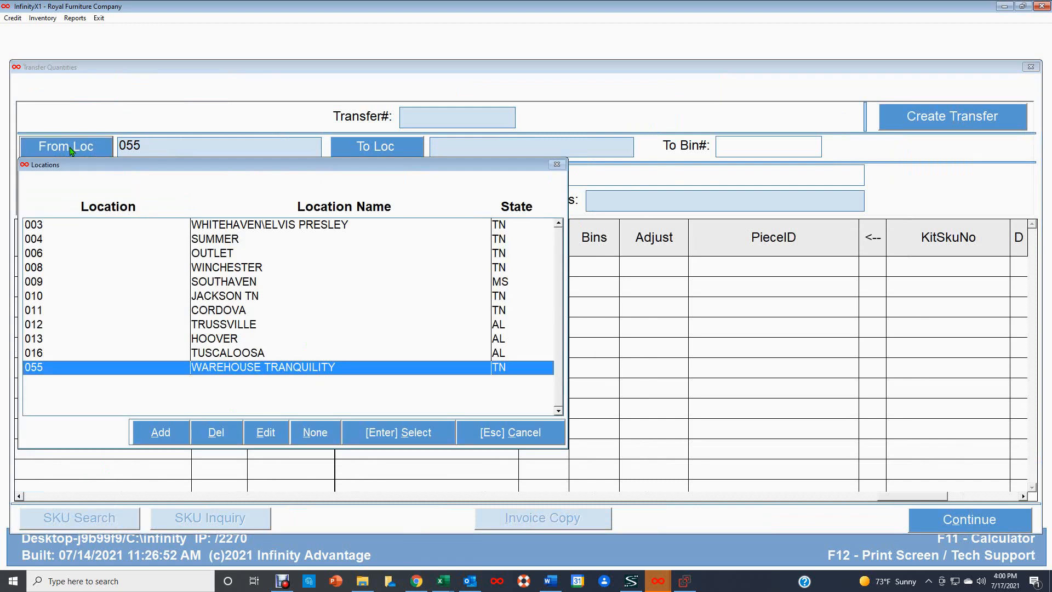
{"action": "double_click", "coordinate": [278, 368]}
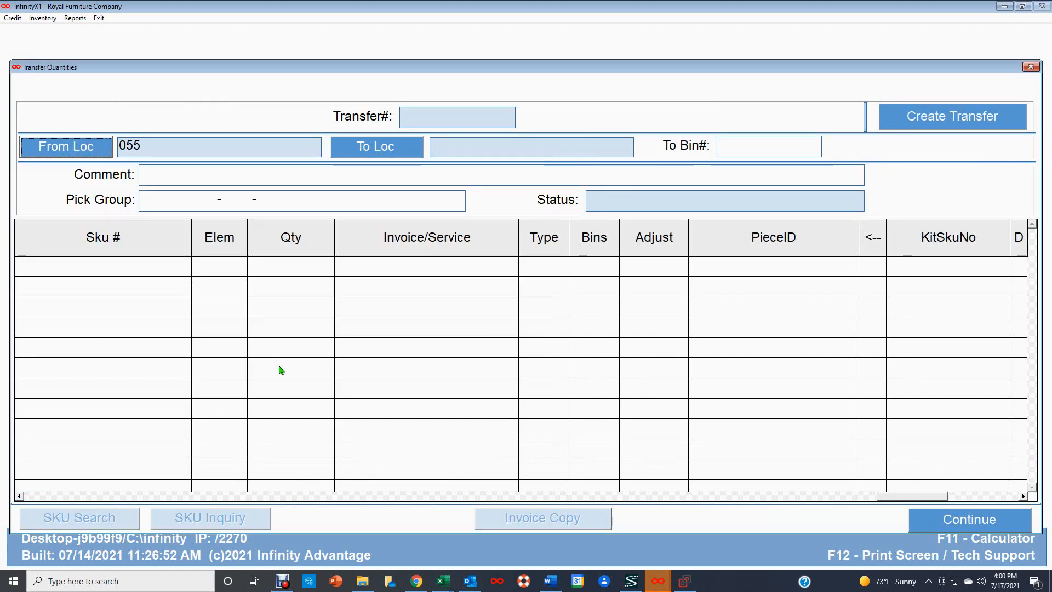
{"action": "left_click", "coordinate": [384, 151]}
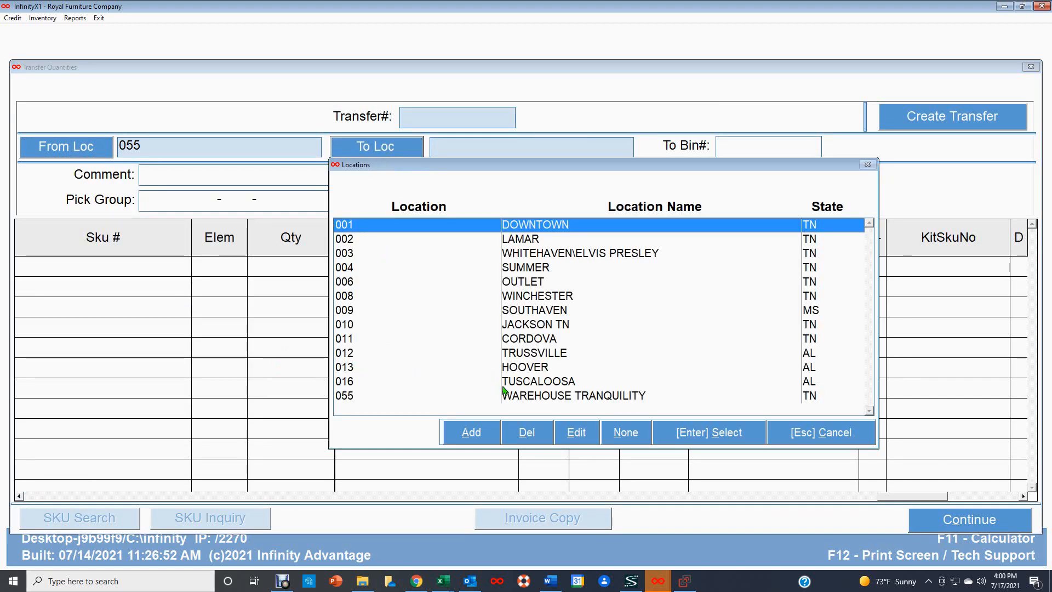
{"action": "double_click", "coordinate": [527, 382]}
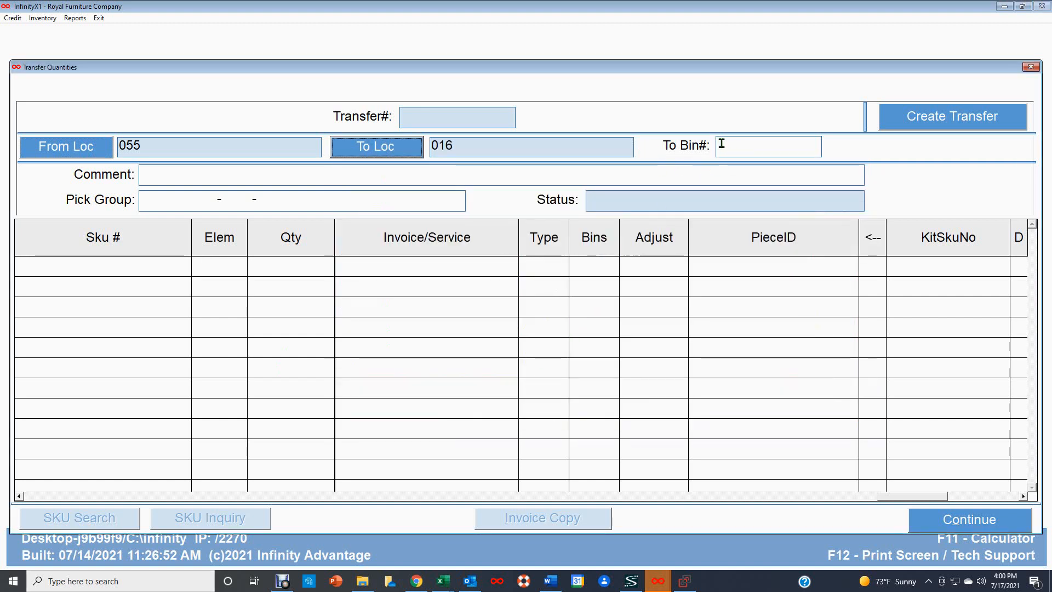
{"action": "left_click", "coordinate": [153, 177]}
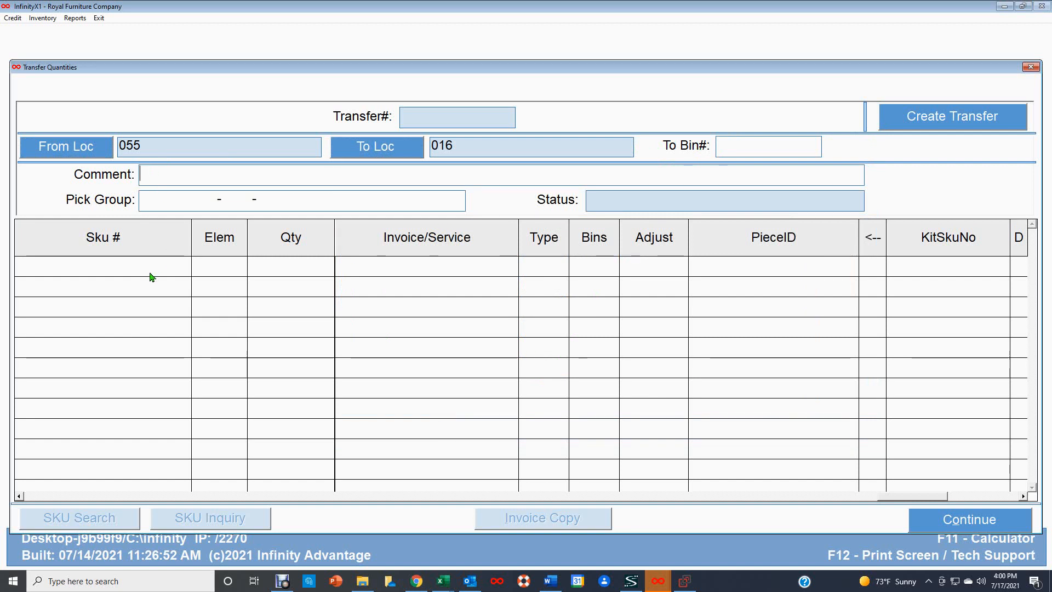
{"action": "type", "text": "test"}
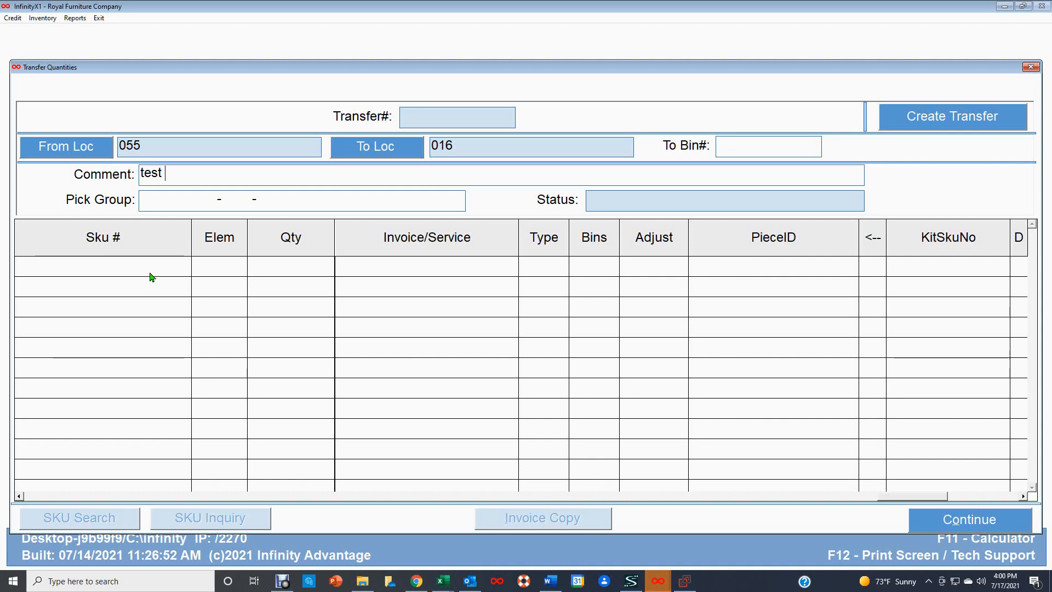
{"action": "type", "text": " 50"}
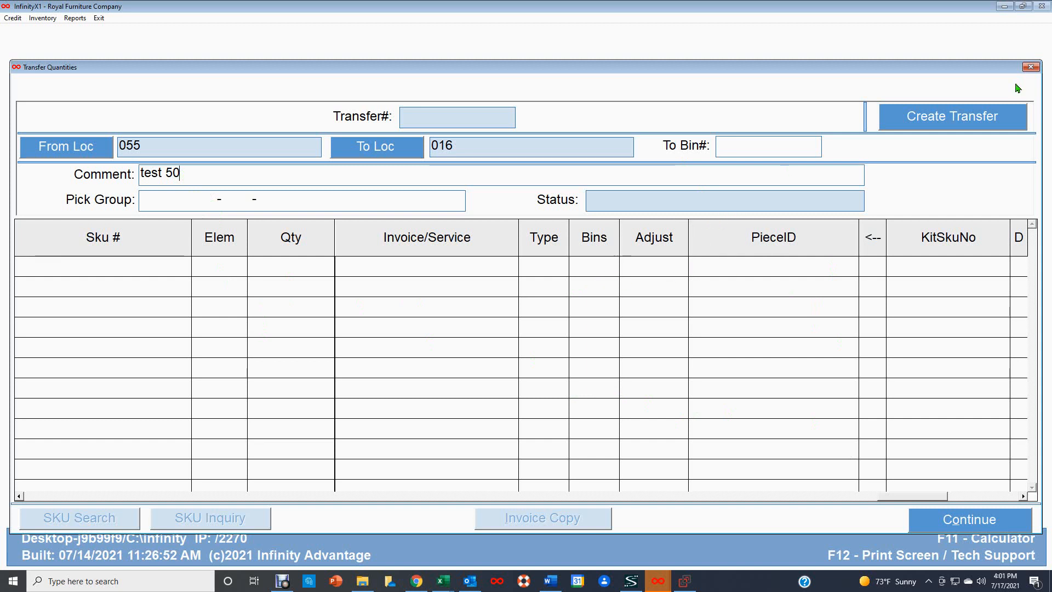
{"action": "left_click", "coordinate": [948, 127]}
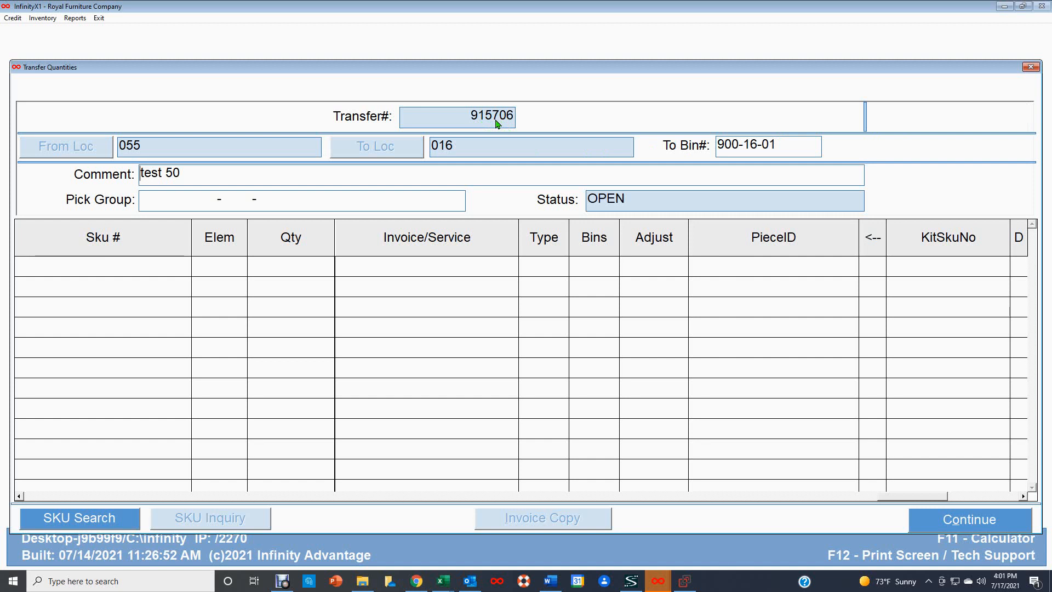
{"action": "left_click", "coordinate": [126, 274]}
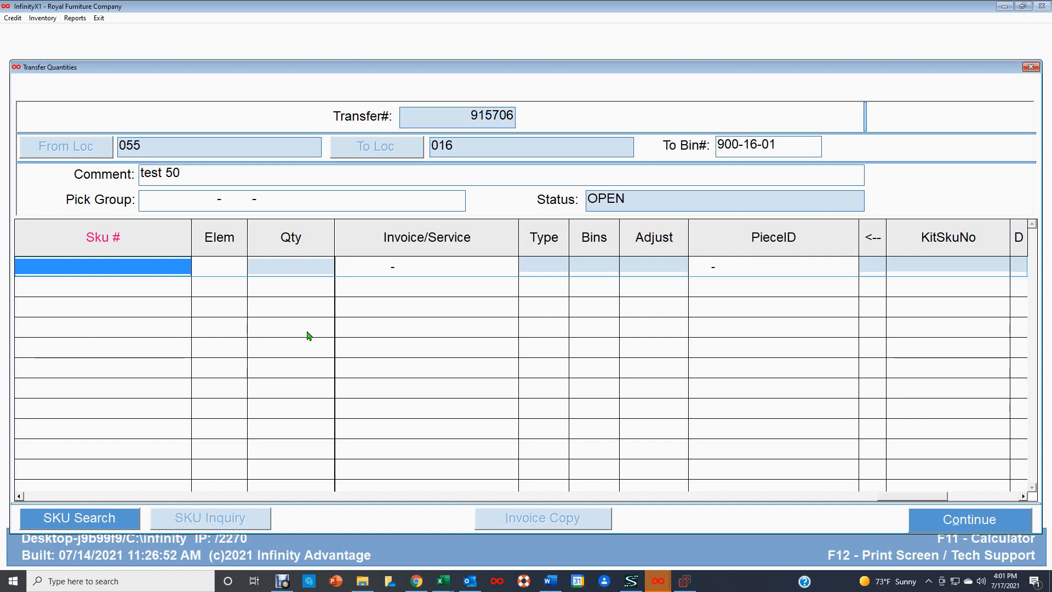
{"action": "type", "text": "254"}
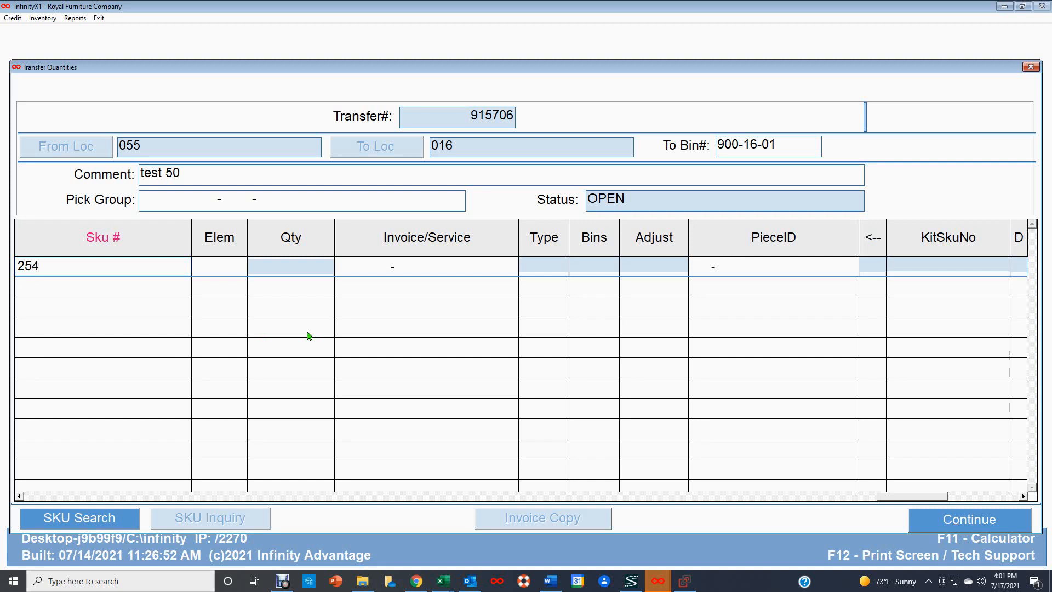
{"action": "type", "text": "1627487"}
{"action": "key", "text": "Return"}
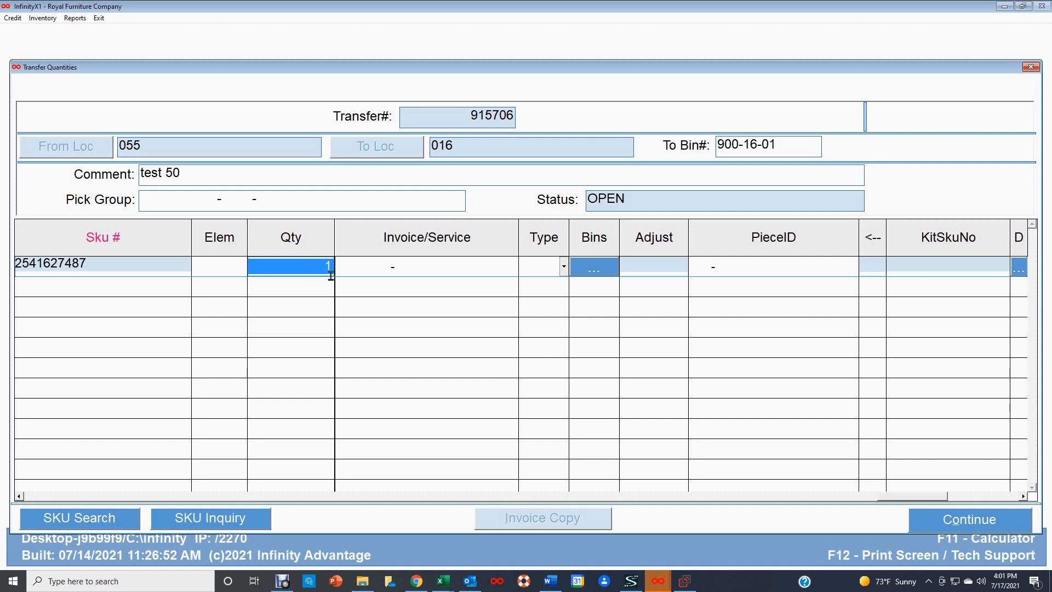
{"action": "left_click", "coordinate": [121, 295]}
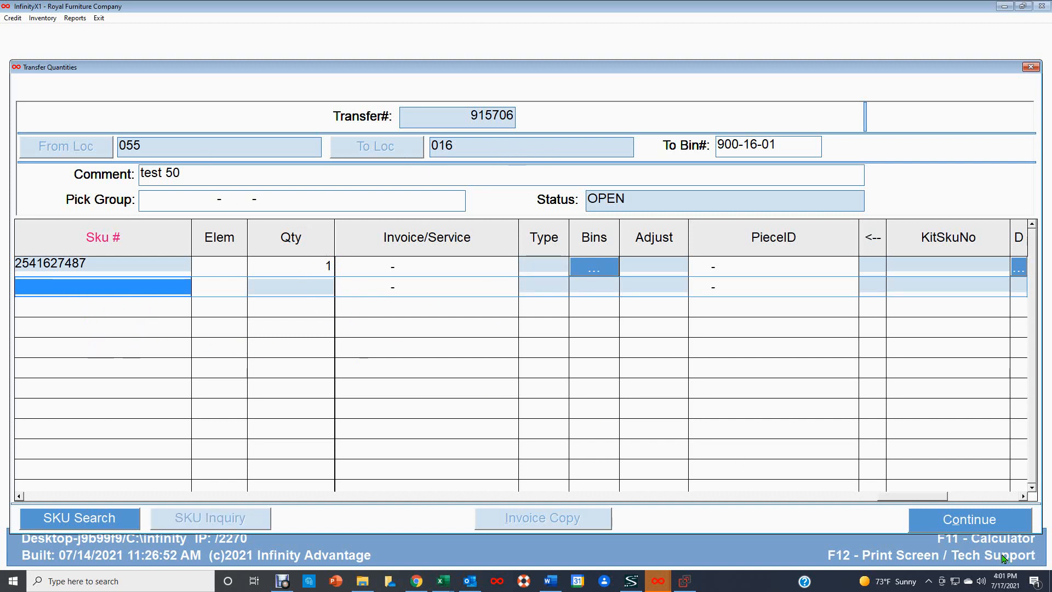
{"action": "left_click", "coordinate": [969, 519]}
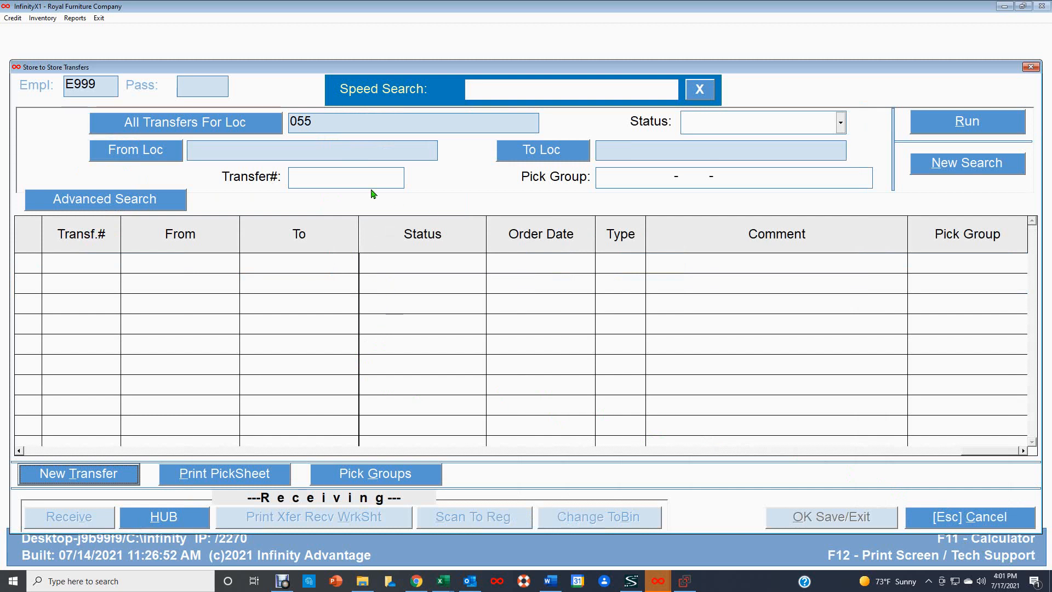
Step: Search the transfers by Transfer# 915706 to show its OPEN record
{"action": "left_click", "coordinate": [308, 177]}
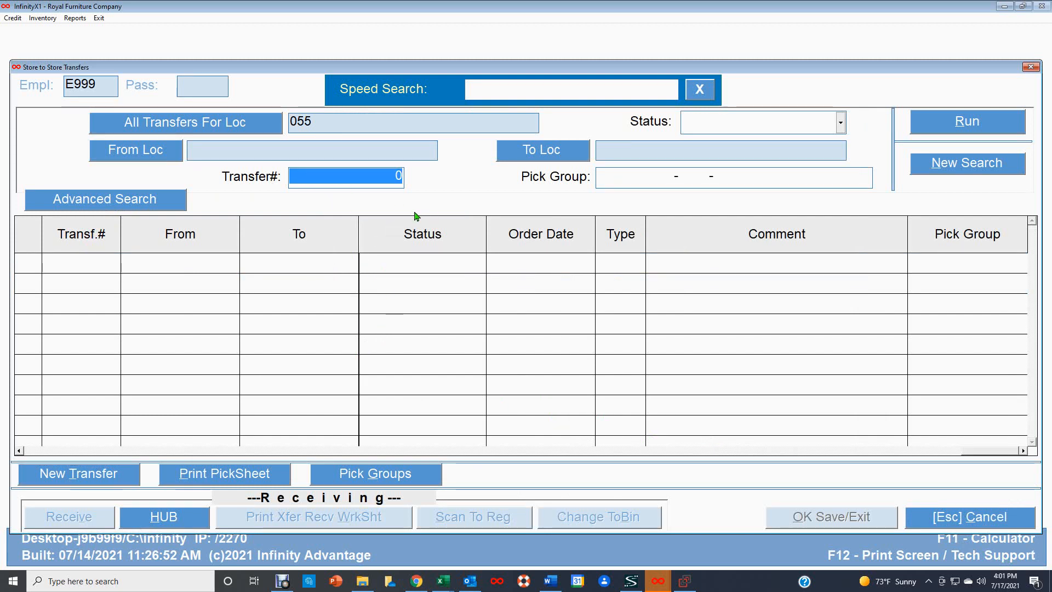
{"action": "type", "text": "915"}
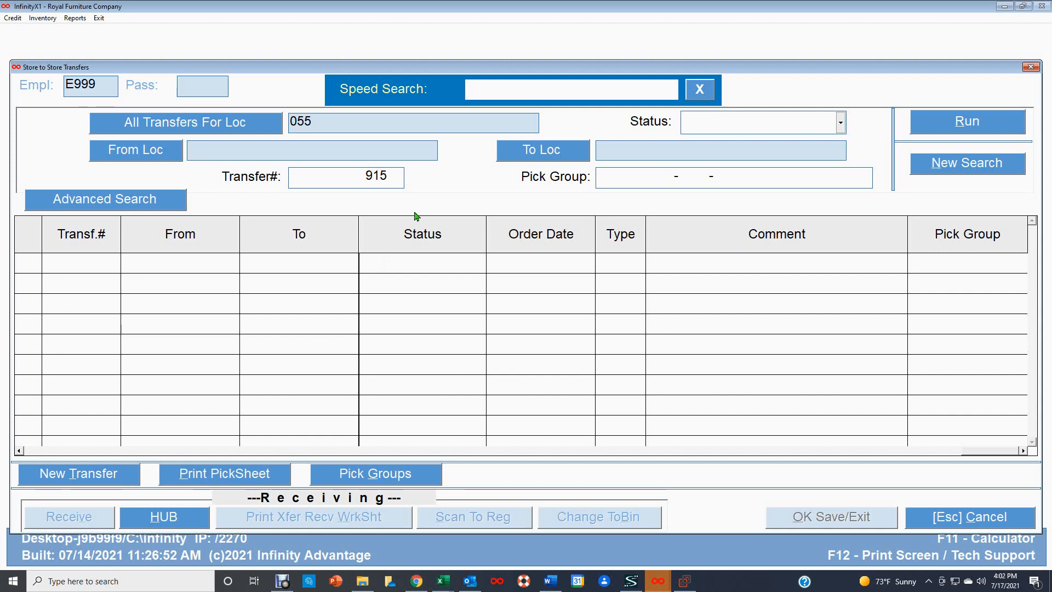
{"action": "type", "text": "706"}
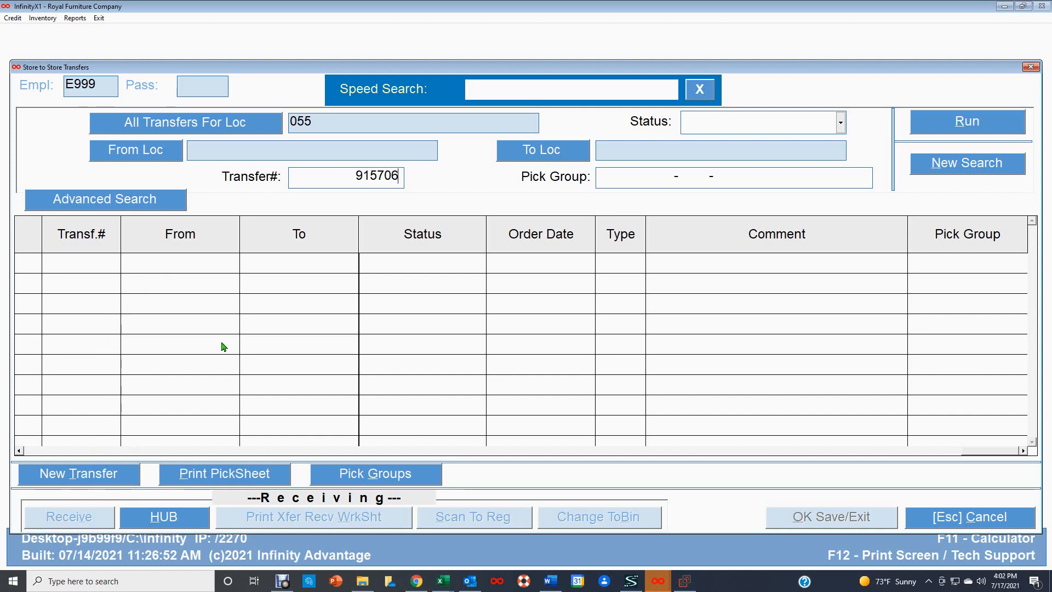
{"action": "key", "text": "Return"}
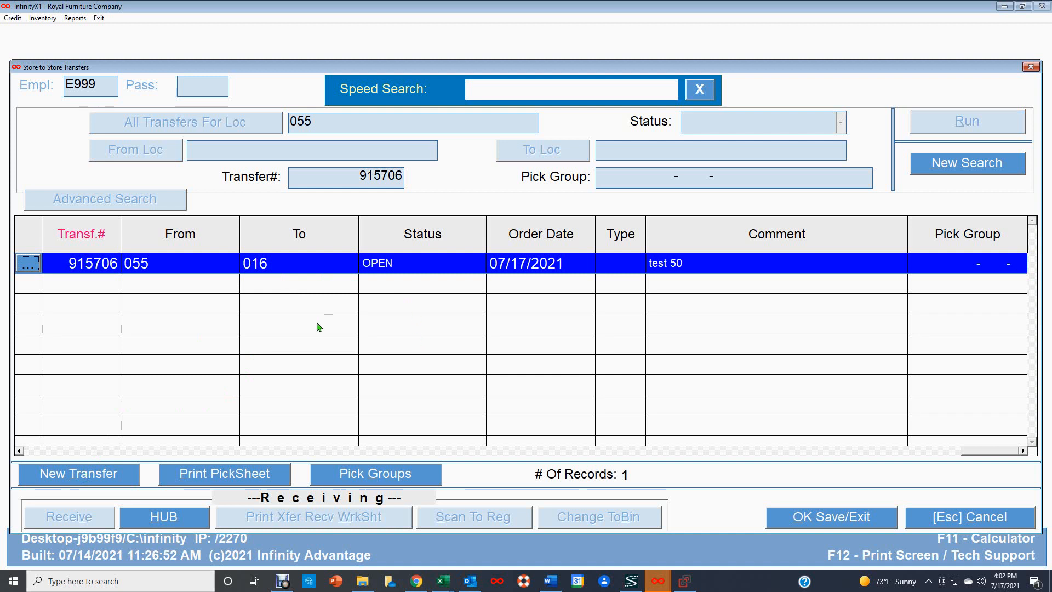
Step: Schedule the scanner pick task for transfer 915706 from Print PickSheet, then switch to MiniMe
{"action": "left_click", "coordinate": [238, 476]}
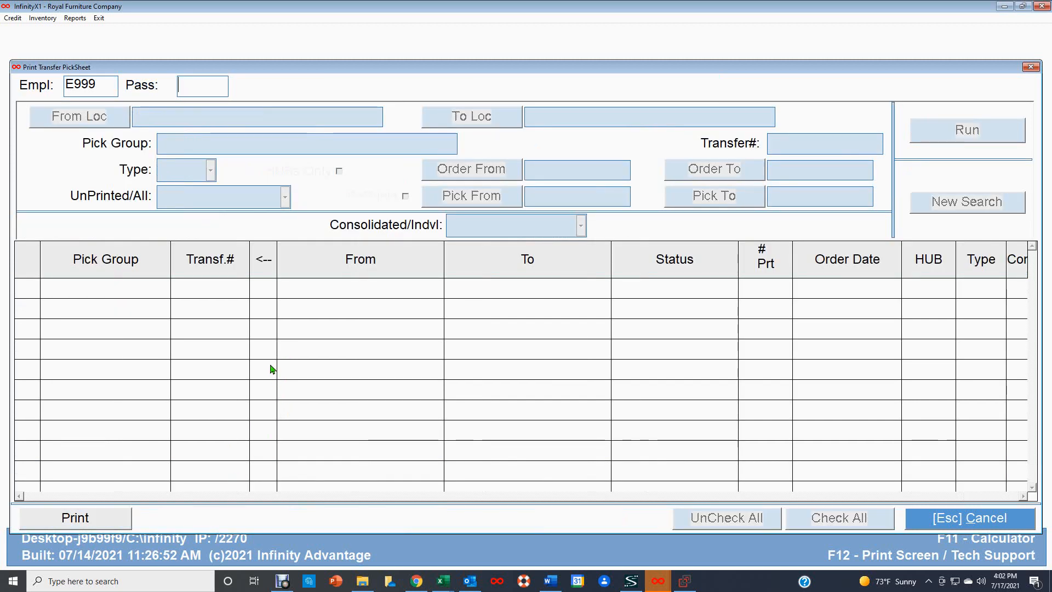
{"action": "key", "text": "Return"}
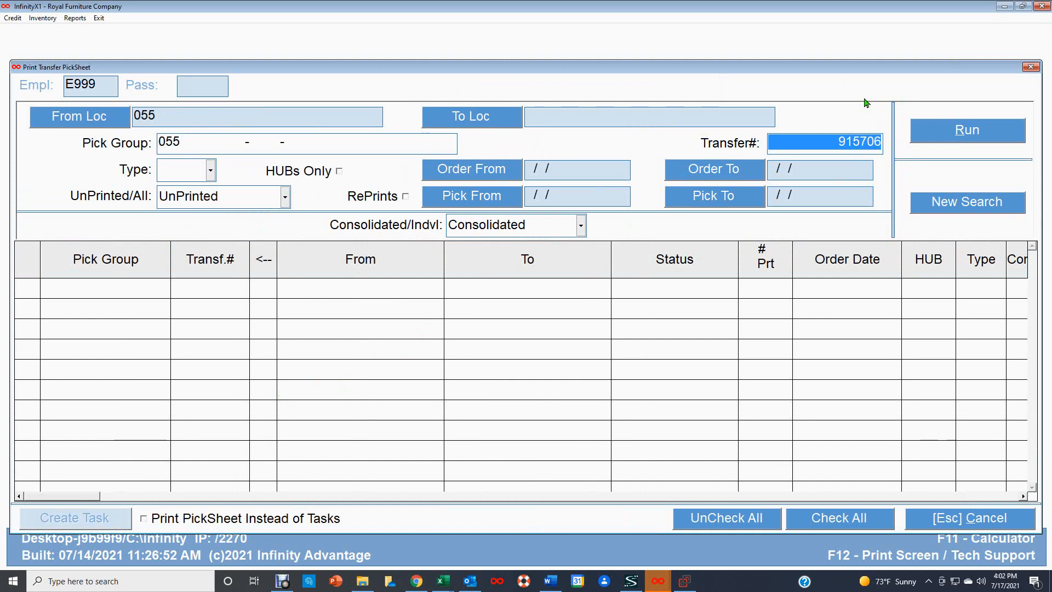
{"action": "key", "text": "Return"}
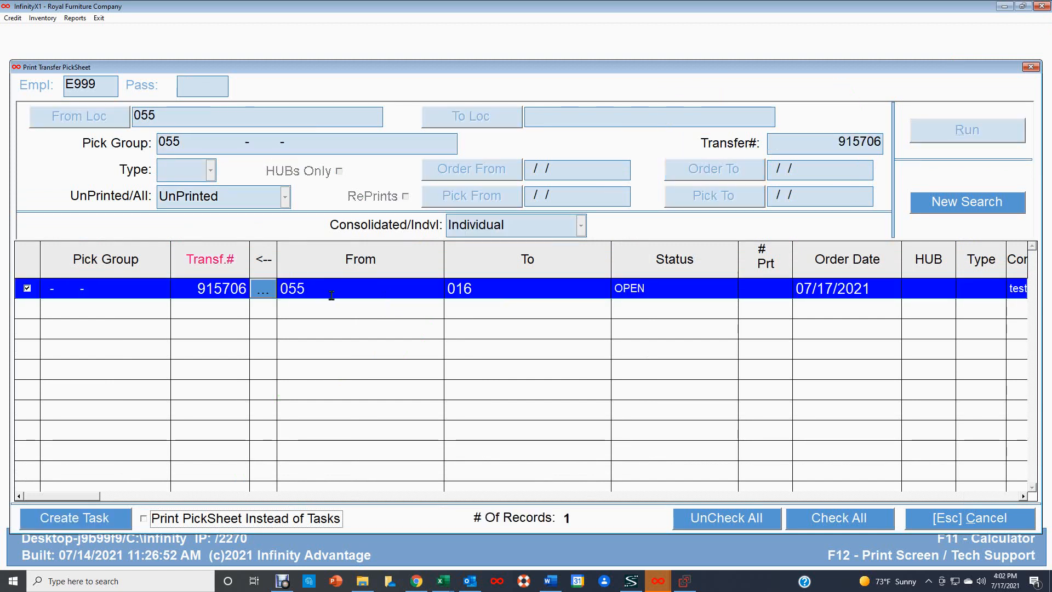
{"action": "left_click", "coordinate": [88, 519]}
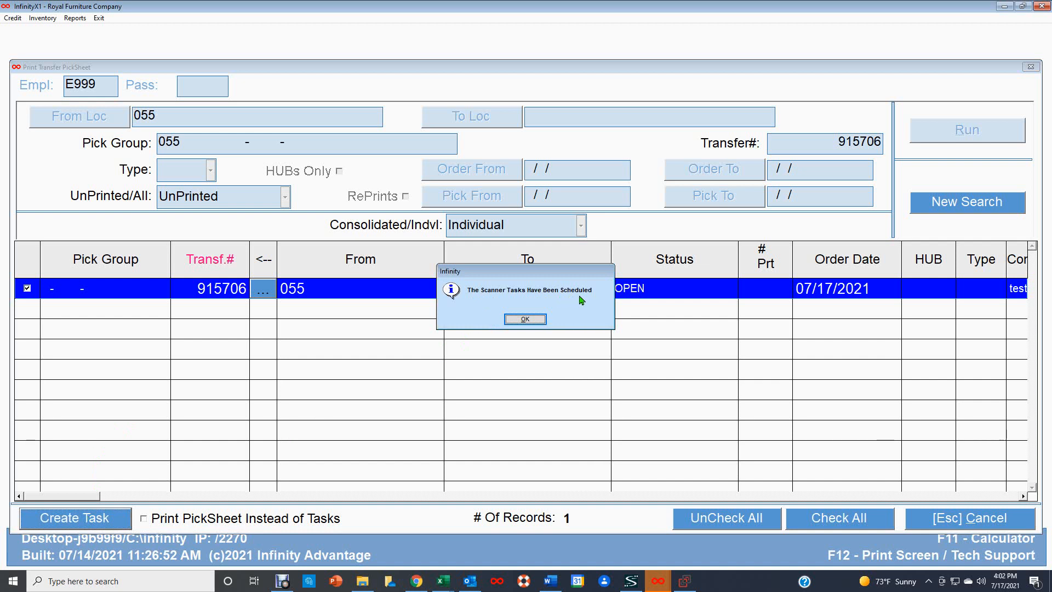
{"action": "left_click", "coordinate": [531, 321]}
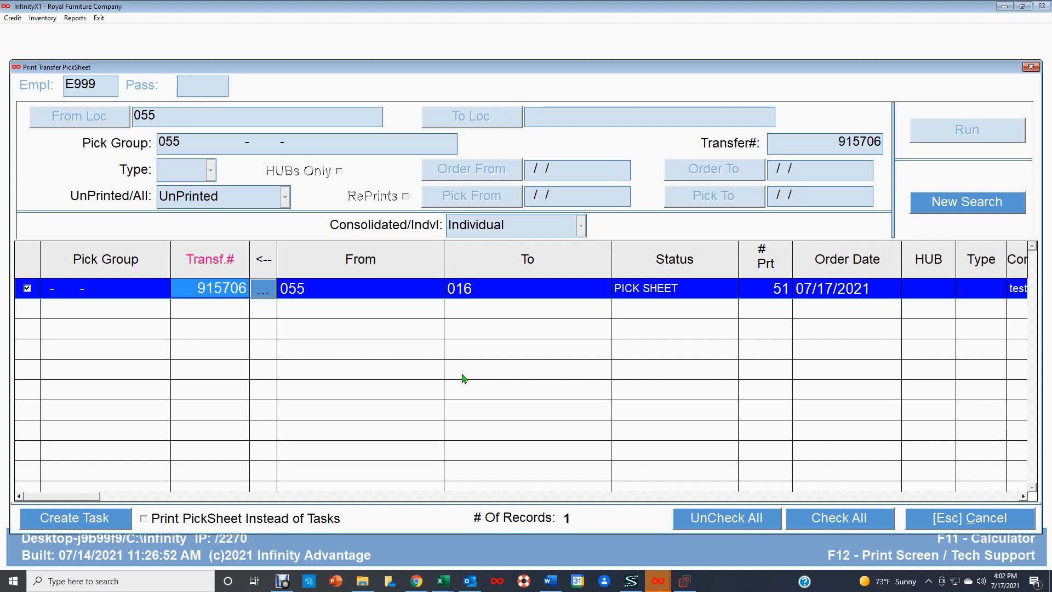
{"action": "key", "text": "alt+Tab"}
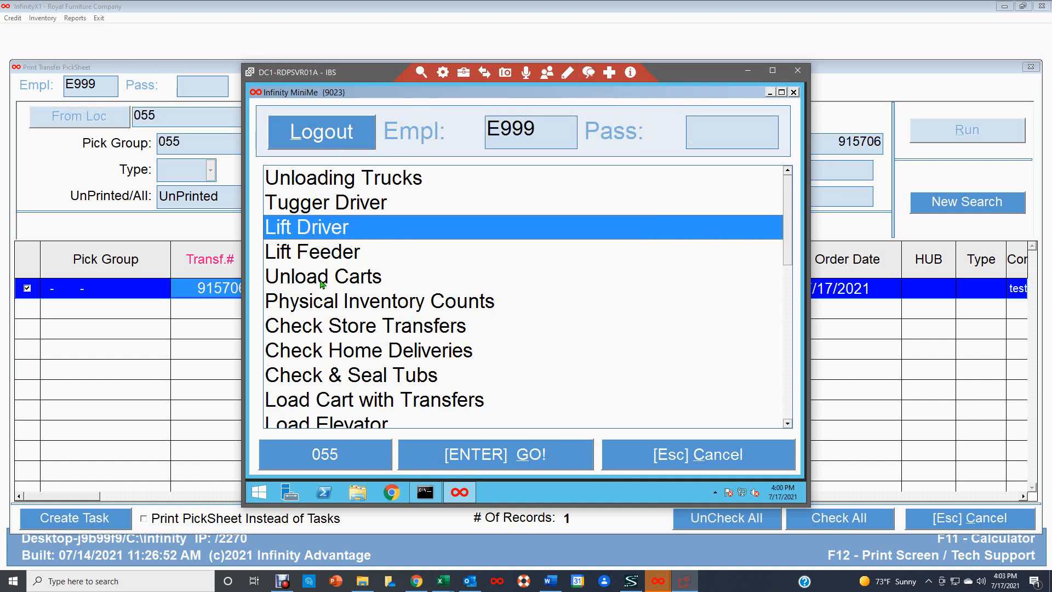
Step: Open the Lift Driver task, sign in with the lift driver password, and enter lift 9010
{"action": "double_click", "coordinate": [352, 231]}
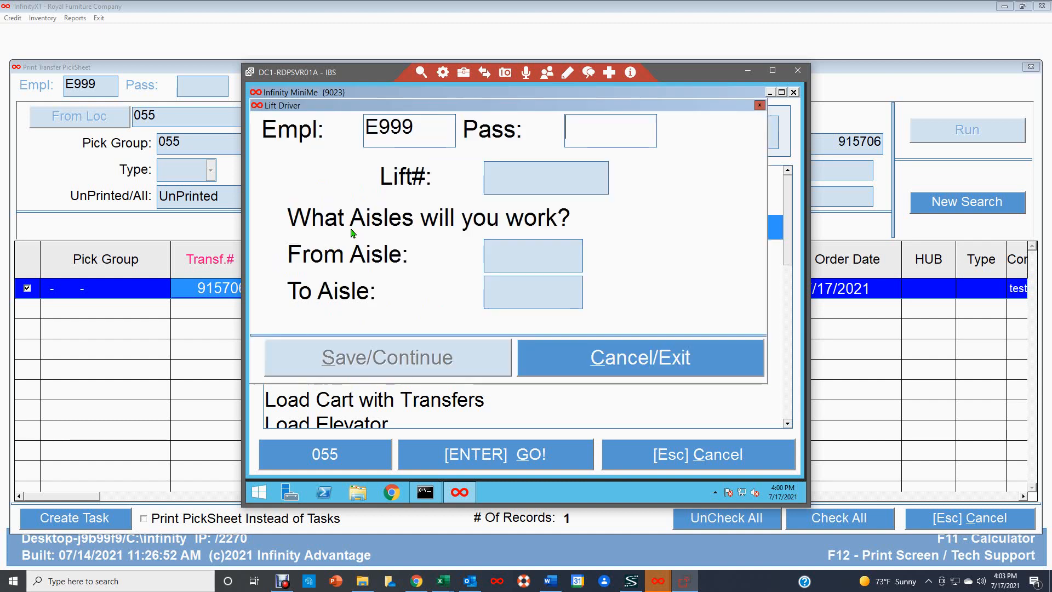
{"action": "left_click", "coordinate": [575, 131]}
{"action": "type", "text": "***"}
{"action": "key", "text": "Return"}
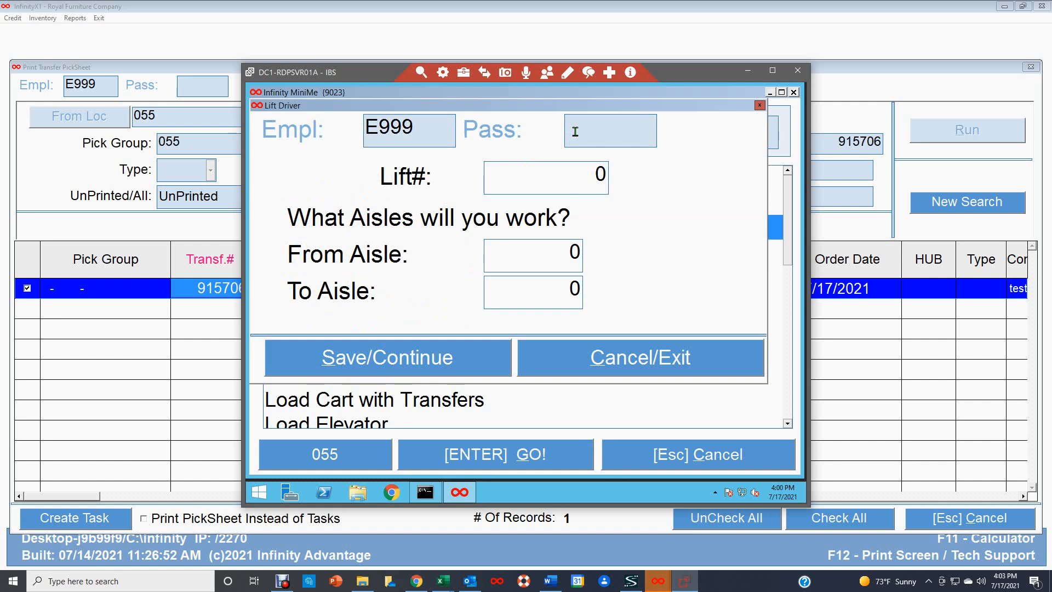
{"action": "type", "text": "9010"}
{"action": "key", "text": "Return"}
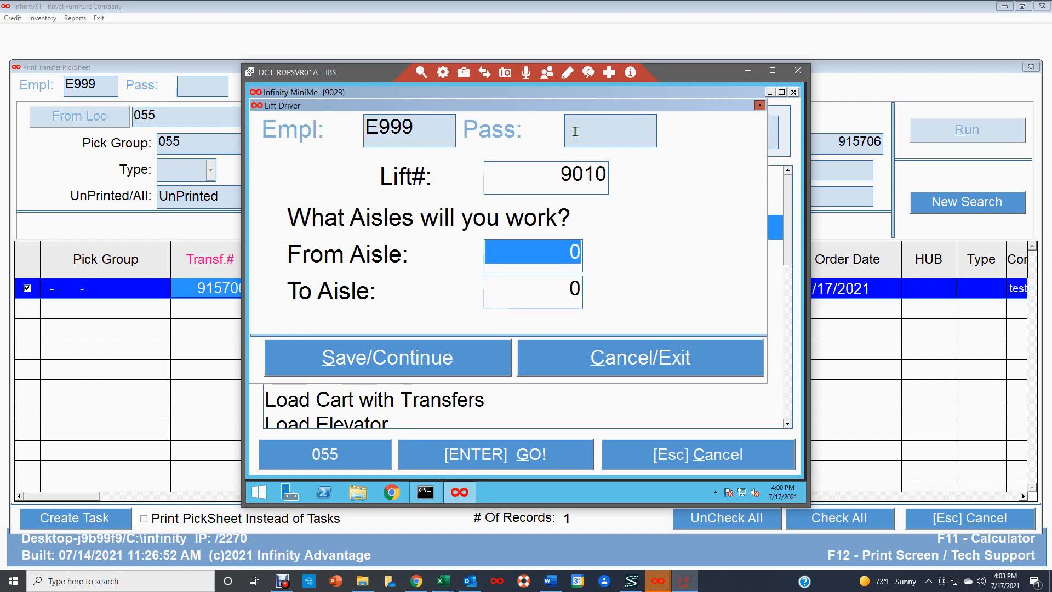
Step: Set the aisle range from 101 to 105 and list its lift tasks
{"action": "type", "text": "101"}
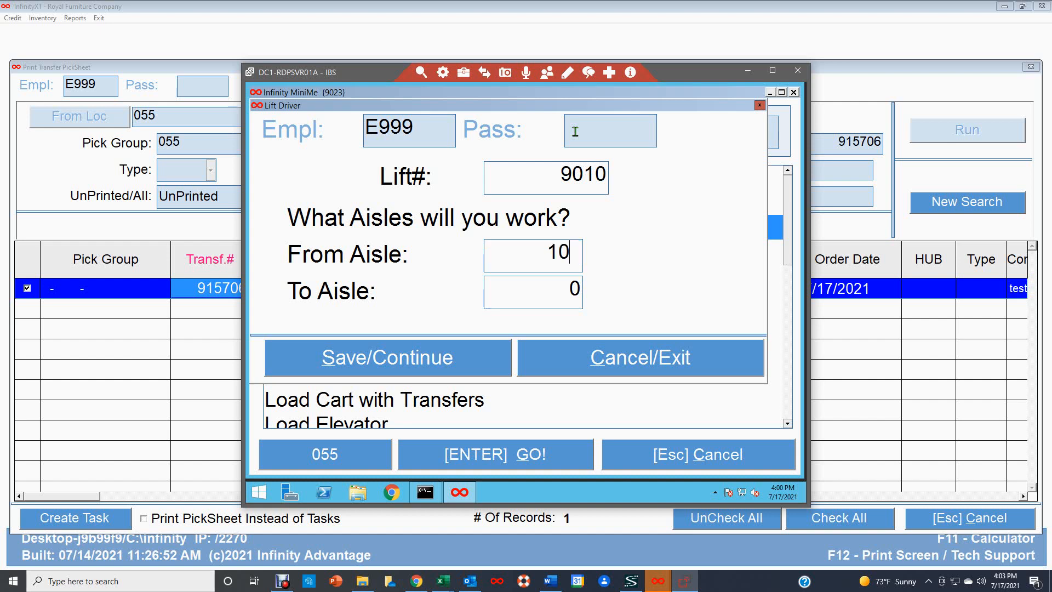
{"action": "key", "text": "Return"}
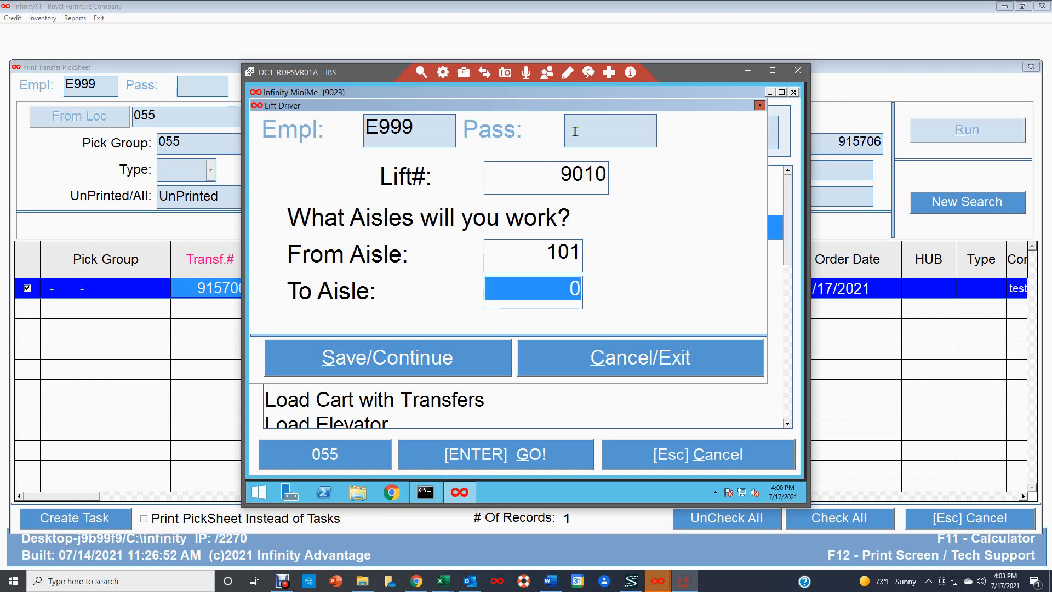
{"action": "type", "text": "105"}
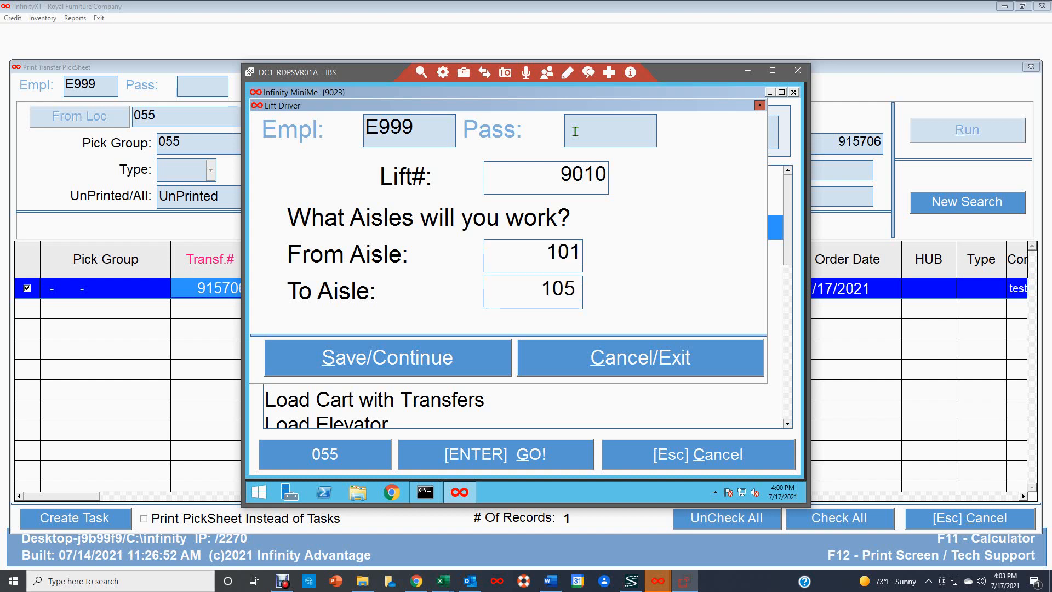
{"action": "left_click", "coordinate": [382, 362]}
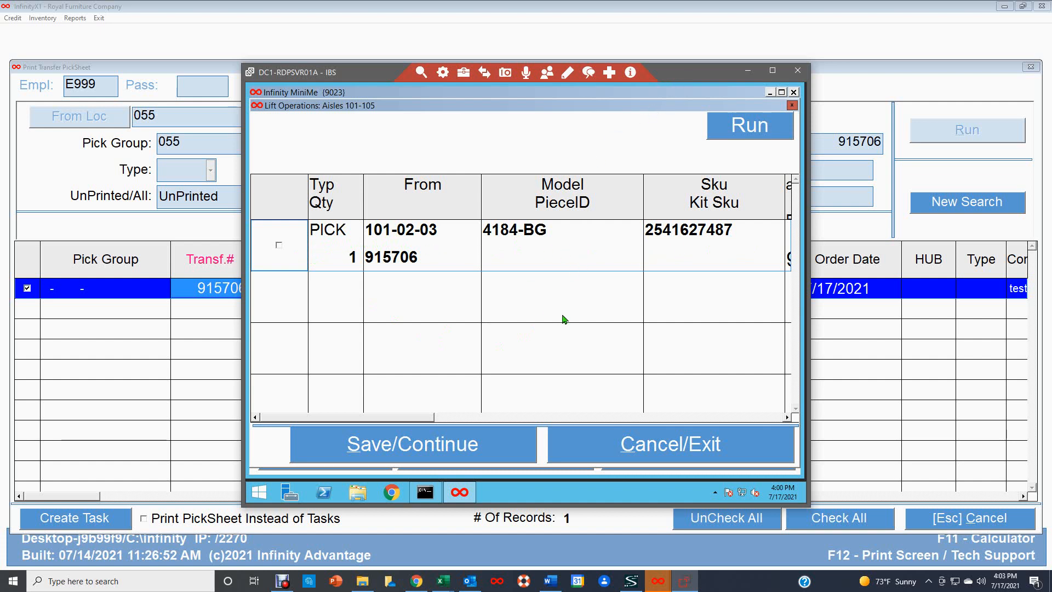
Step: Tick the PICK task for 4184-BG from bin 101-02-03 and start picking it
{"action": "left_click", "coordinate": [787, 418]}
{"action": "left_click", "coordinate": [787, 418]}
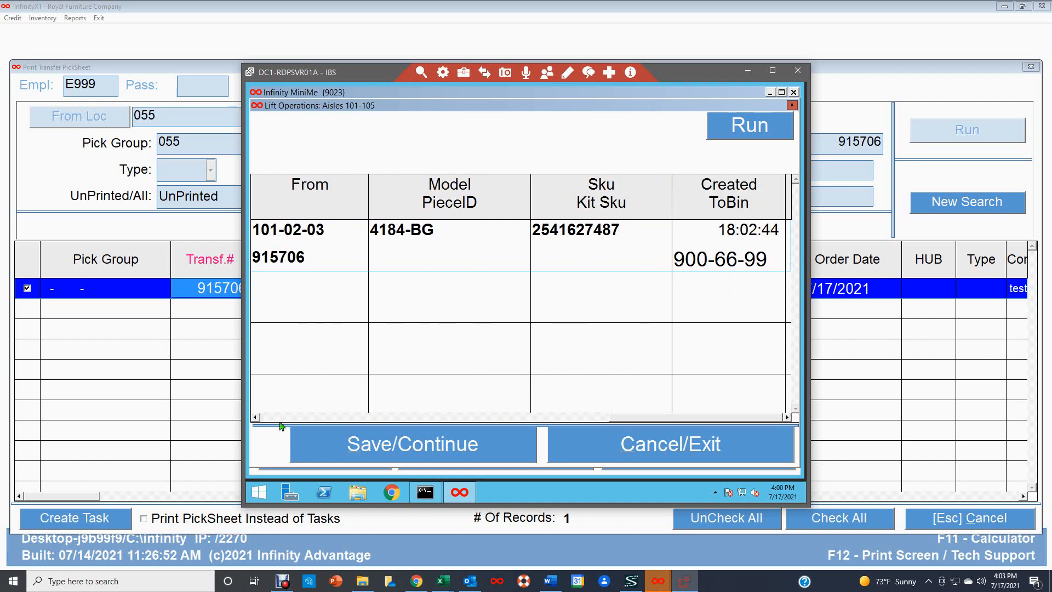
{"action": "left_click", "coordinate": [255, 418]}
{"action": "left_click", "coordinate": [255, 418]}
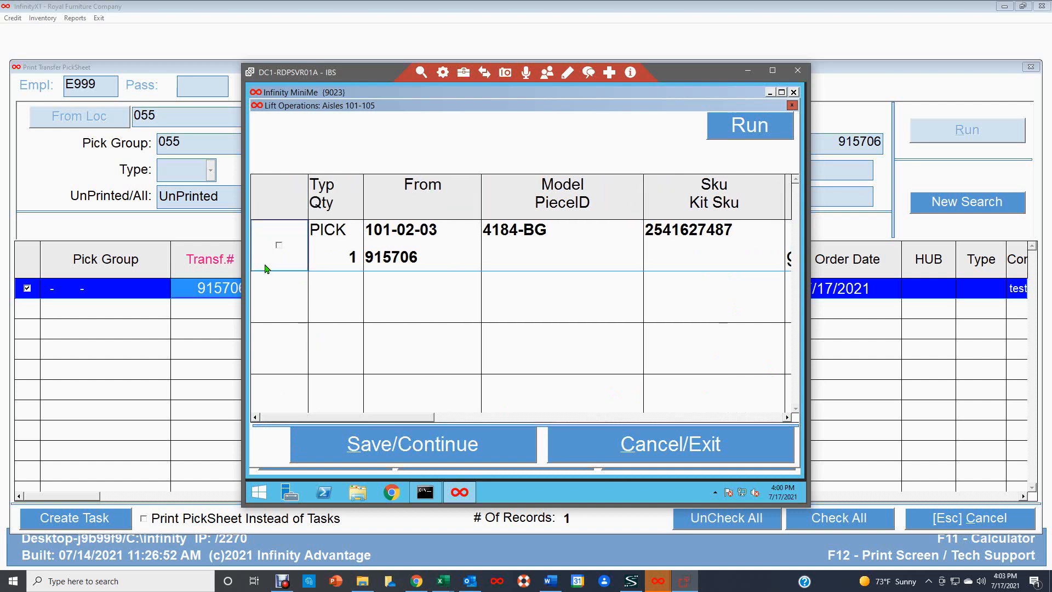
{"action": "left_click", "coordinate": [279, 246]}
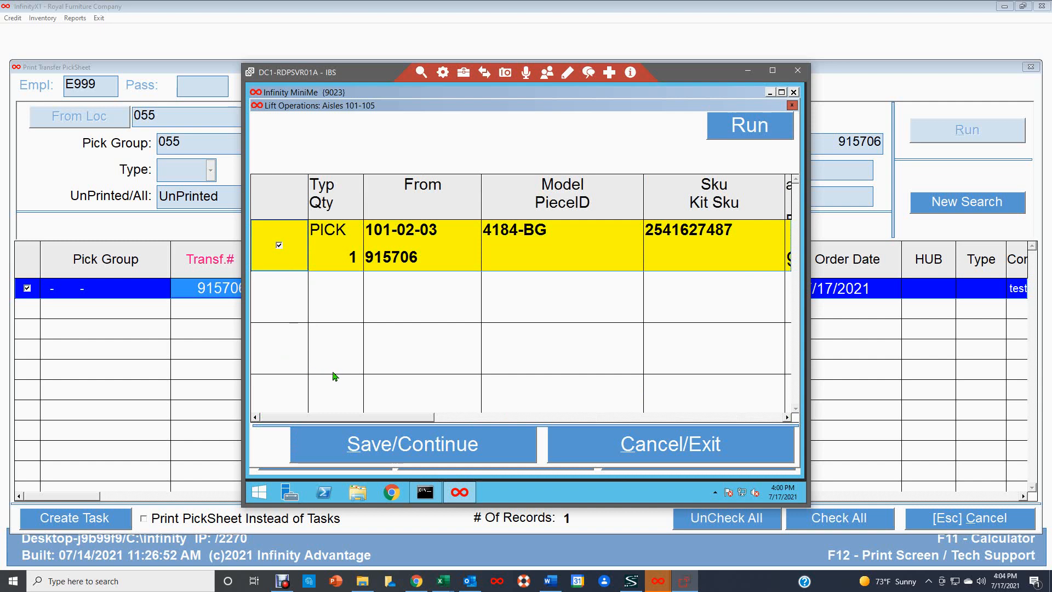
{"action": "left_click", "coordinate": [420, 447]}
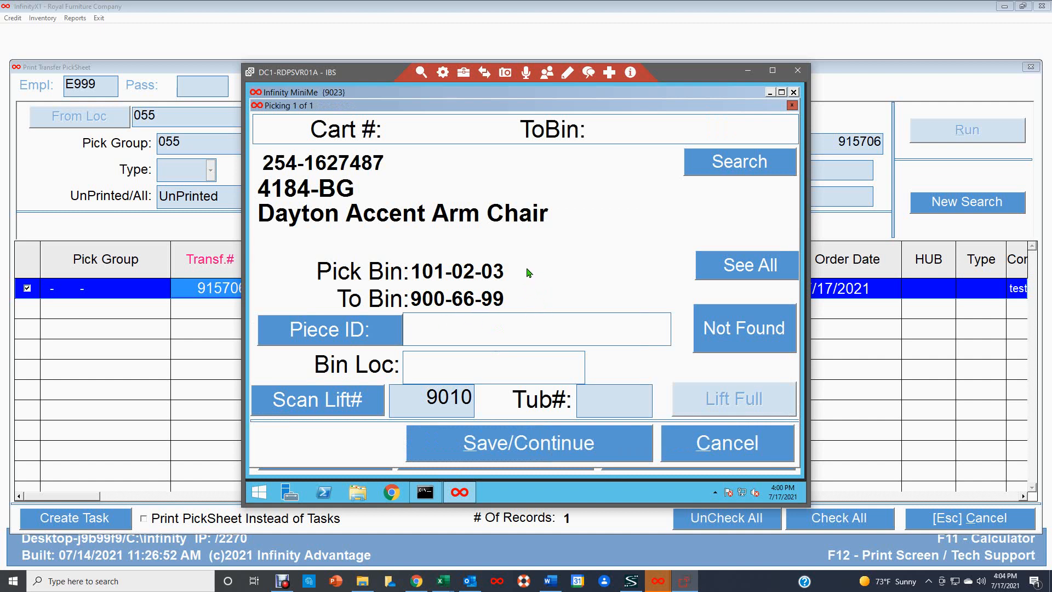
{"action": "type", "text": "900072564984"}
{"action": "key", "text": "Return"}
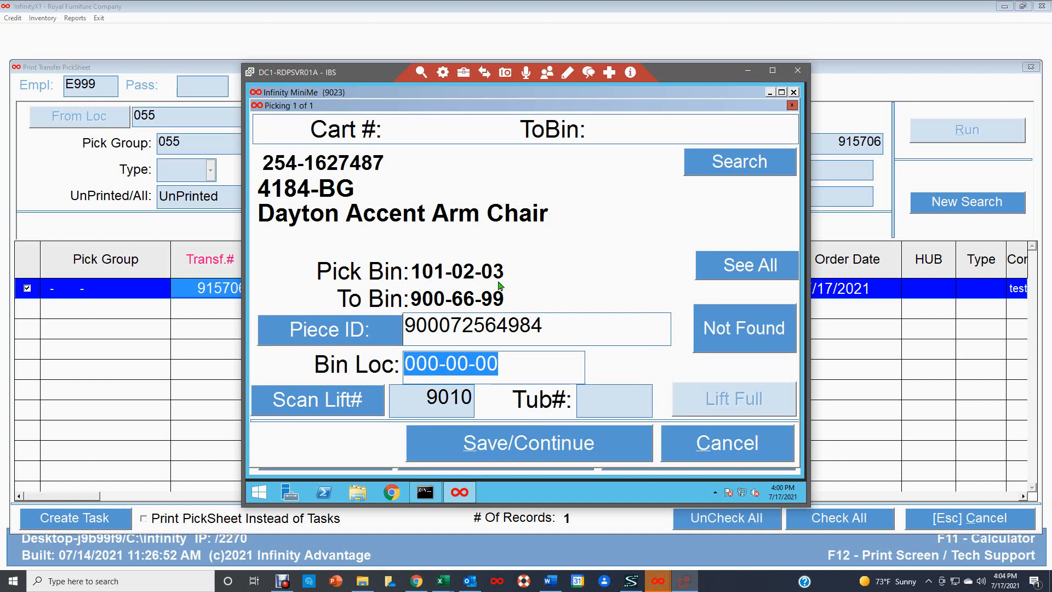
{"action": "type", "text": "10"}
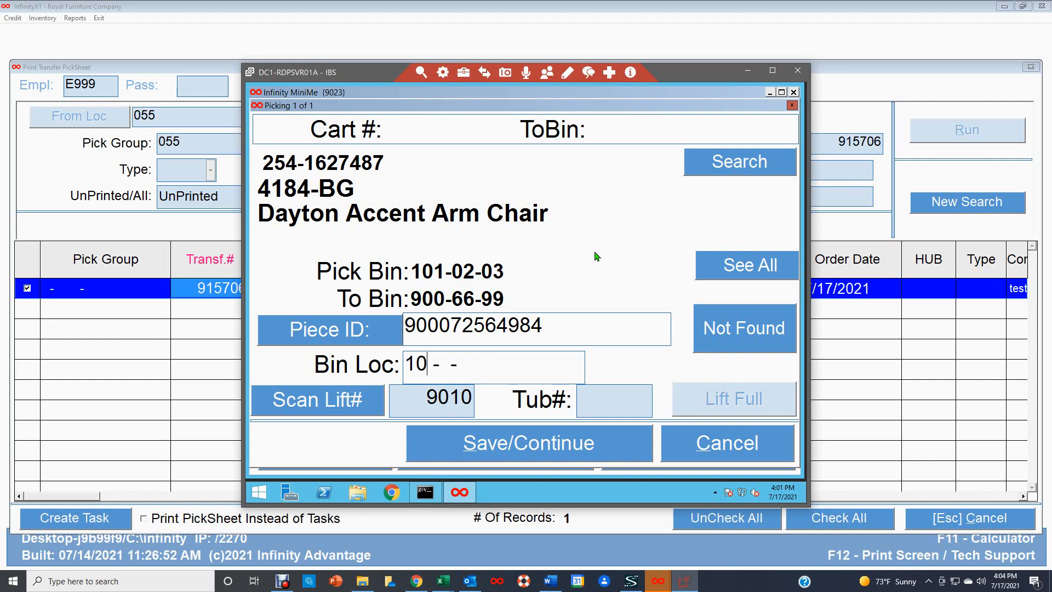
{"action": "type", "text": "1-02-03"}
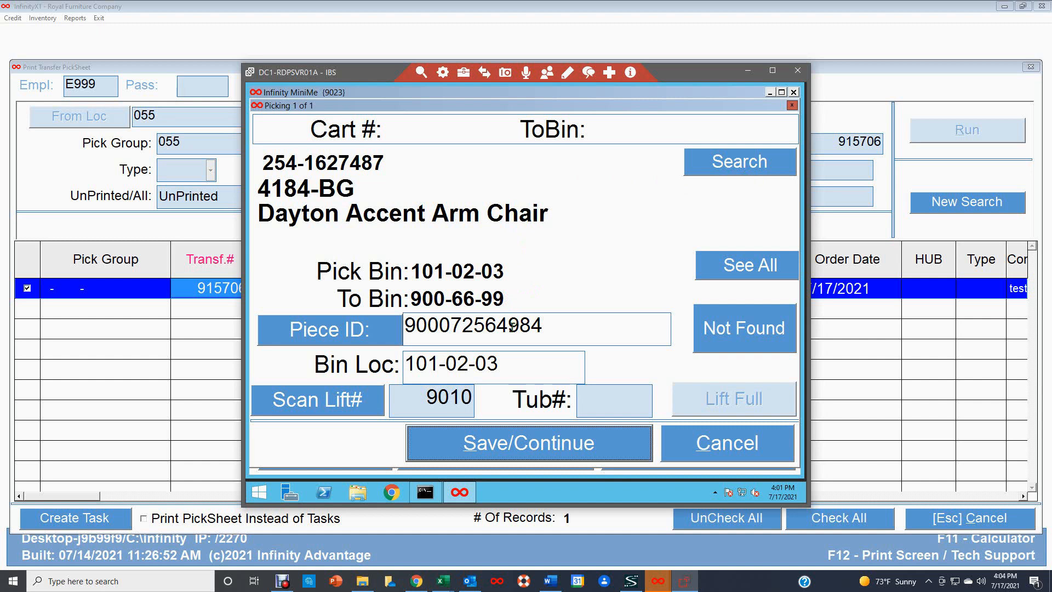
{"action": "left_click", "coordinate": [538, 451]}
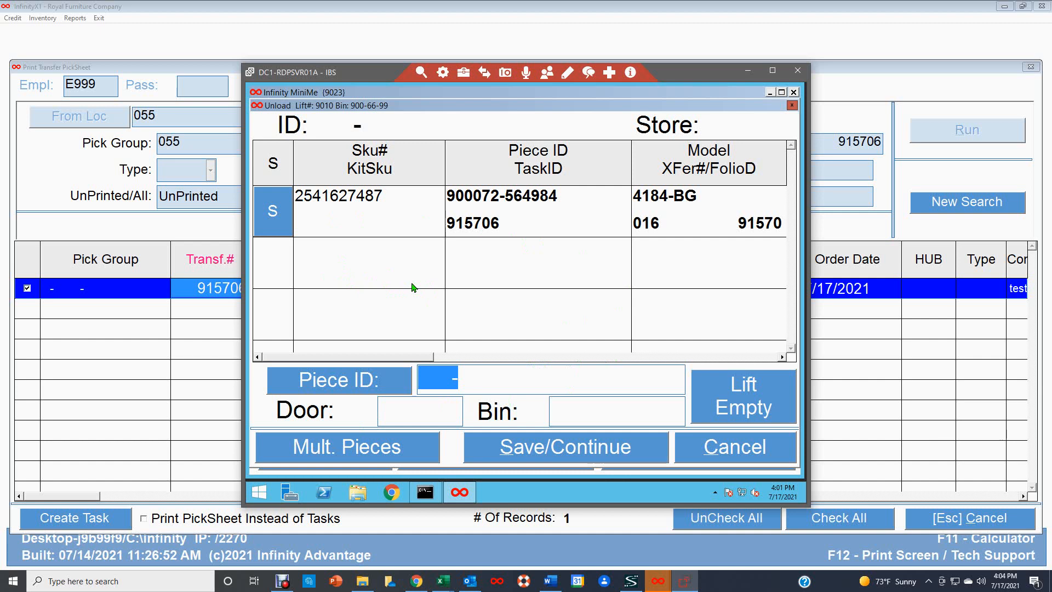
{"action": "type", "text": "900072-564984"}
{"action": "key", "text": "Return"}
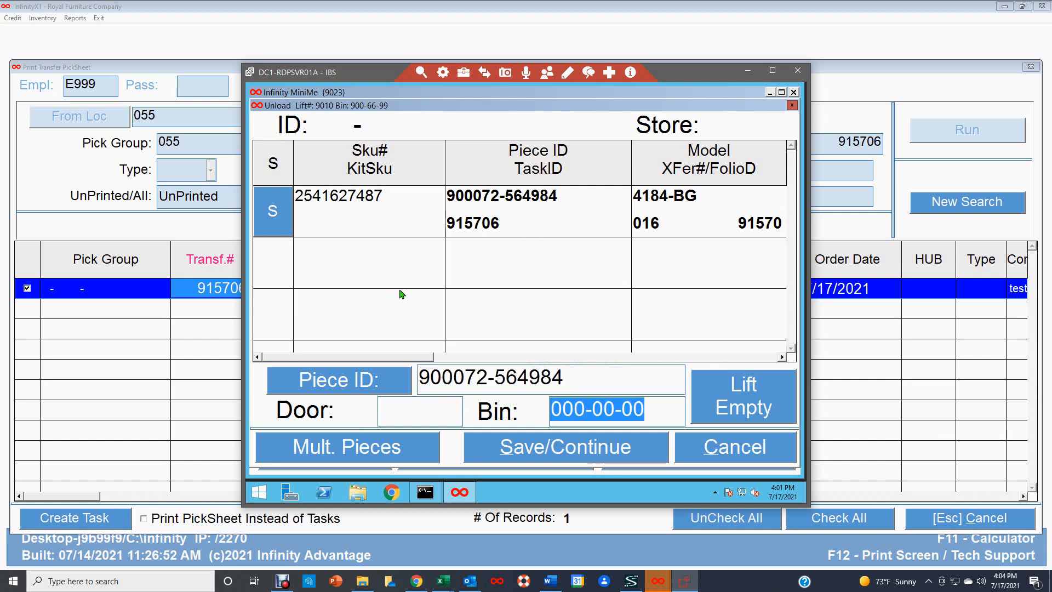
{"action": "left_click", "coordinate": [386, 411]}
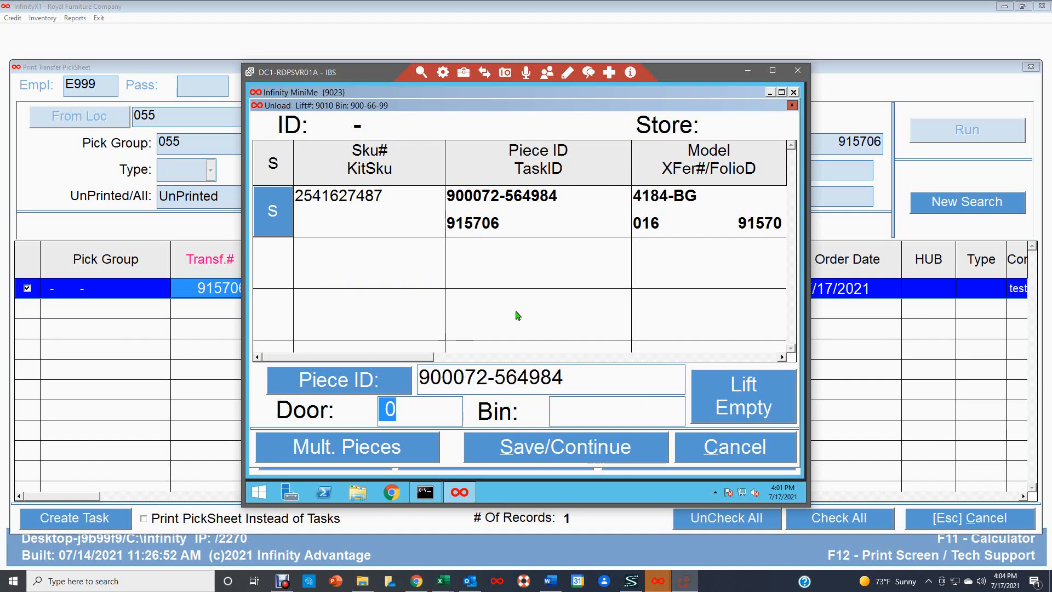
{"action": "type", "text": "6"}
{"action": "left_click", "coordinate": [567, 449]}
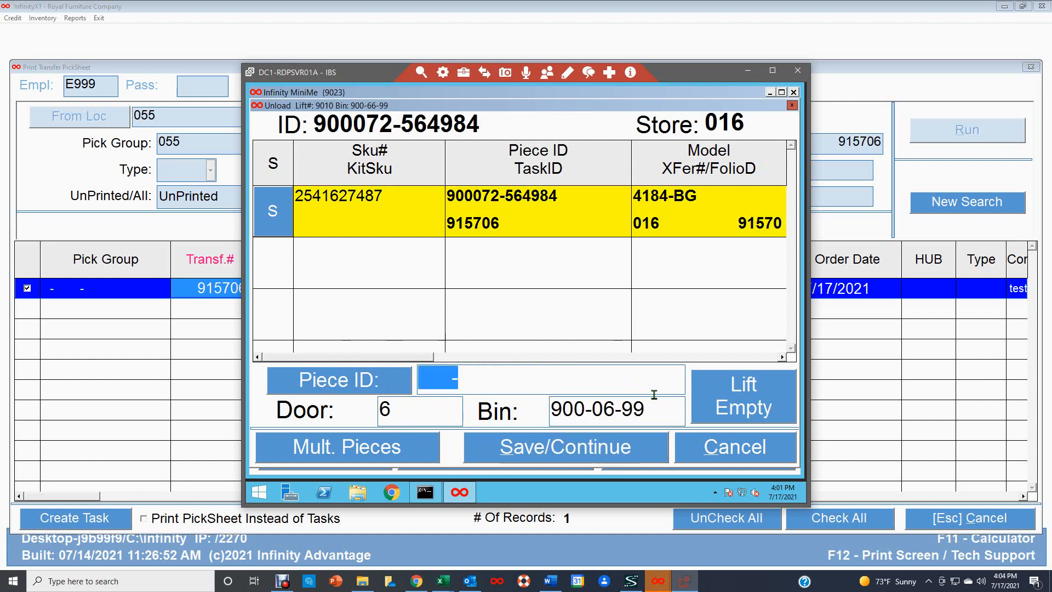
{"action": "left_click", "coordinate": [749, 394]}
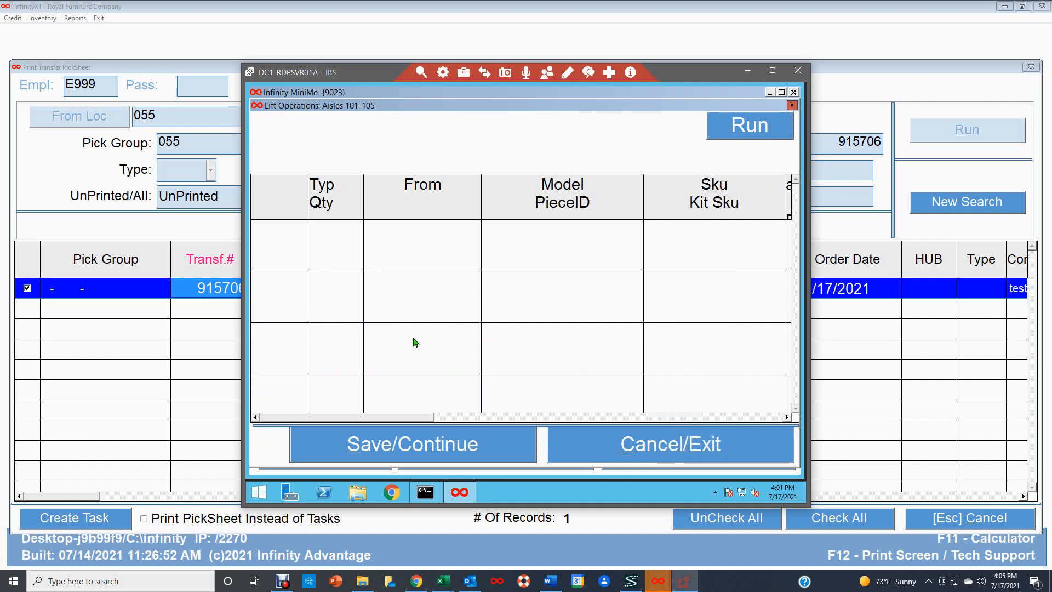
Step: Cancel out of the Print Transfer PickSheet window, then the Store to Store Transfers window
{"action": "left_click", "coordinate": [193, 376]}
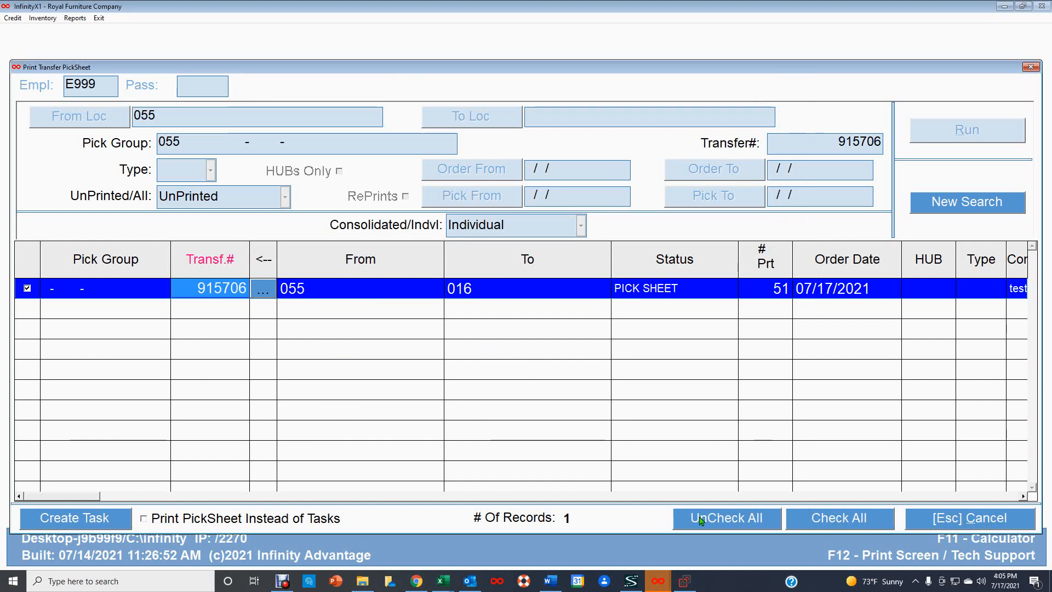
{"action": "left_click", "coordinate": [974, 522]}
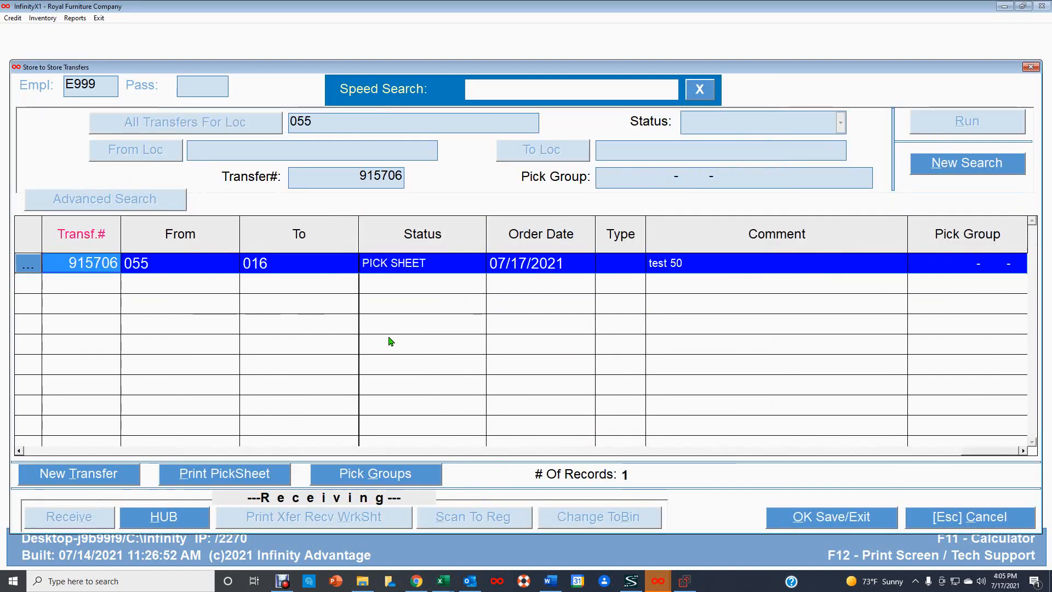
{"action": "left_click", "coordinate": [976, 521]}
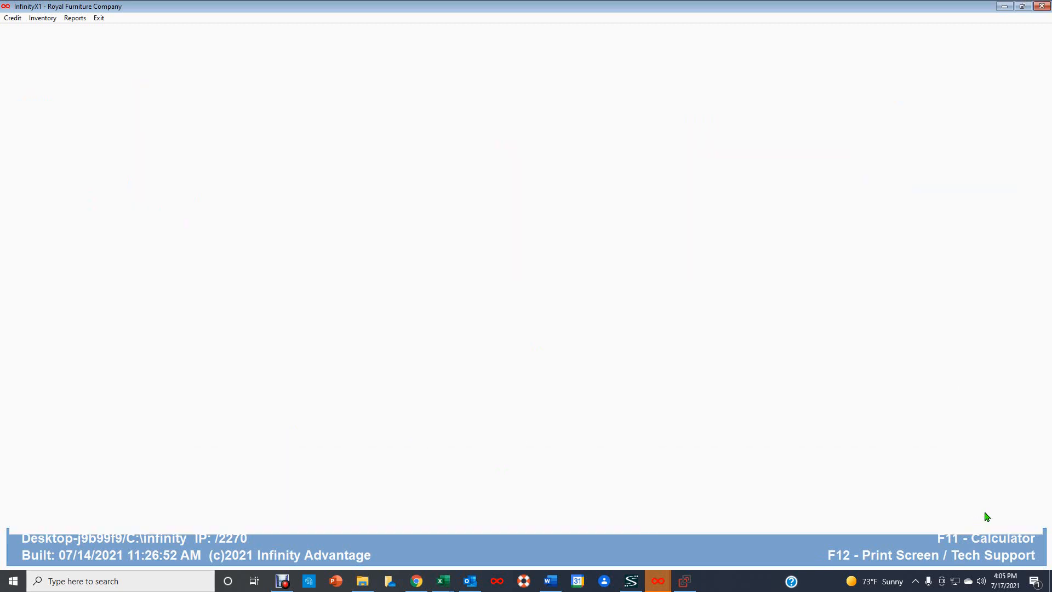
Step: Reopen Store to Store Transfers and sign in with your password
{"action": "double_click", "coordinate": [234, 175]}
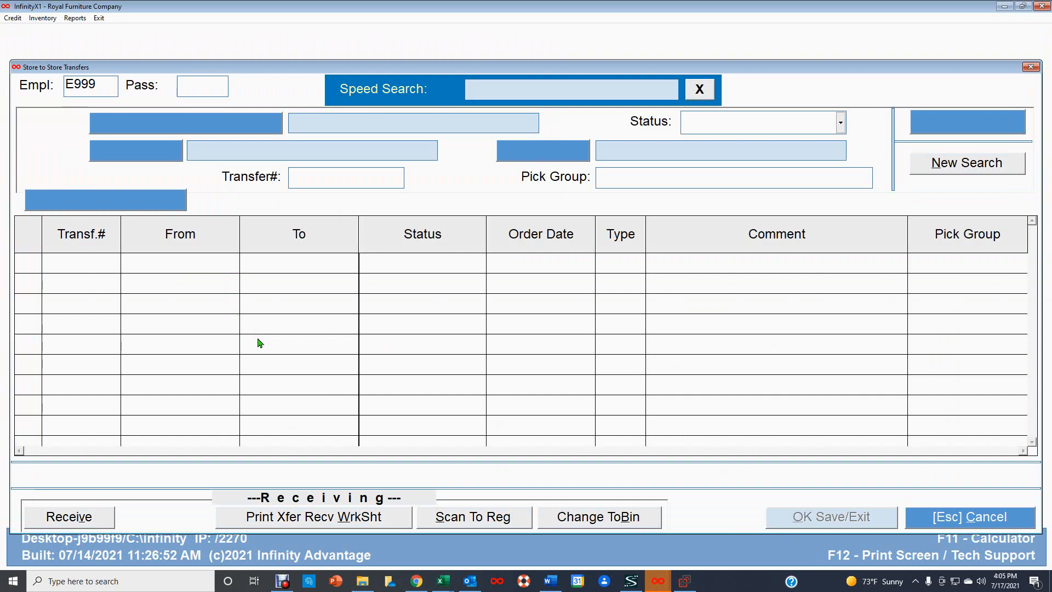
{"action": "type", "text": "***"}
{"action": "key", "text": "Return"}
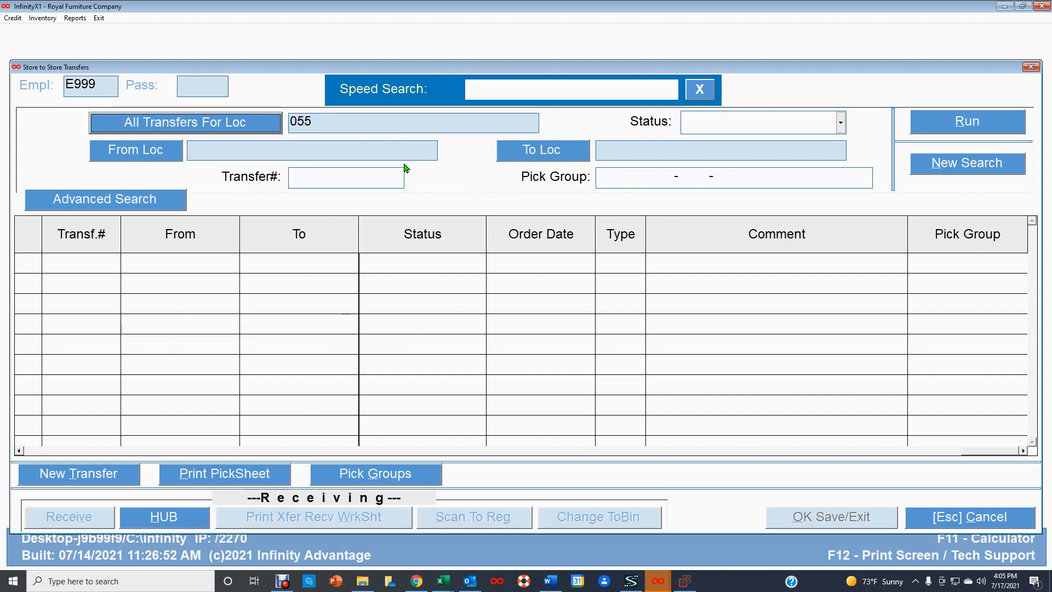
Step: Search by transfer number for 915706, which still shows status PICK SHEET
{"action": "left_click", "coordinate": [318, 179]}
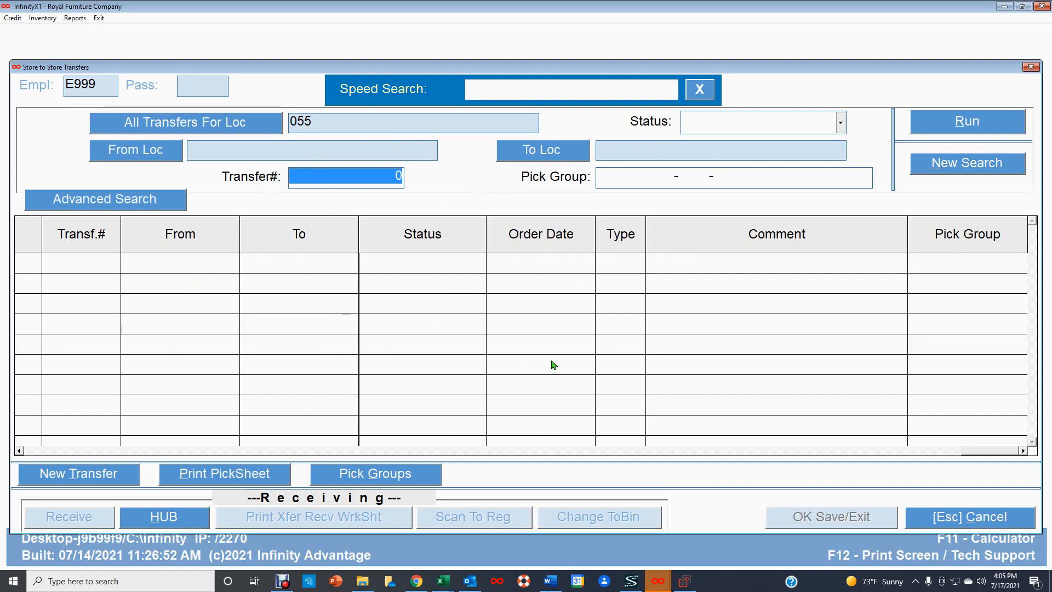
{"action": "type", "text": "91"}
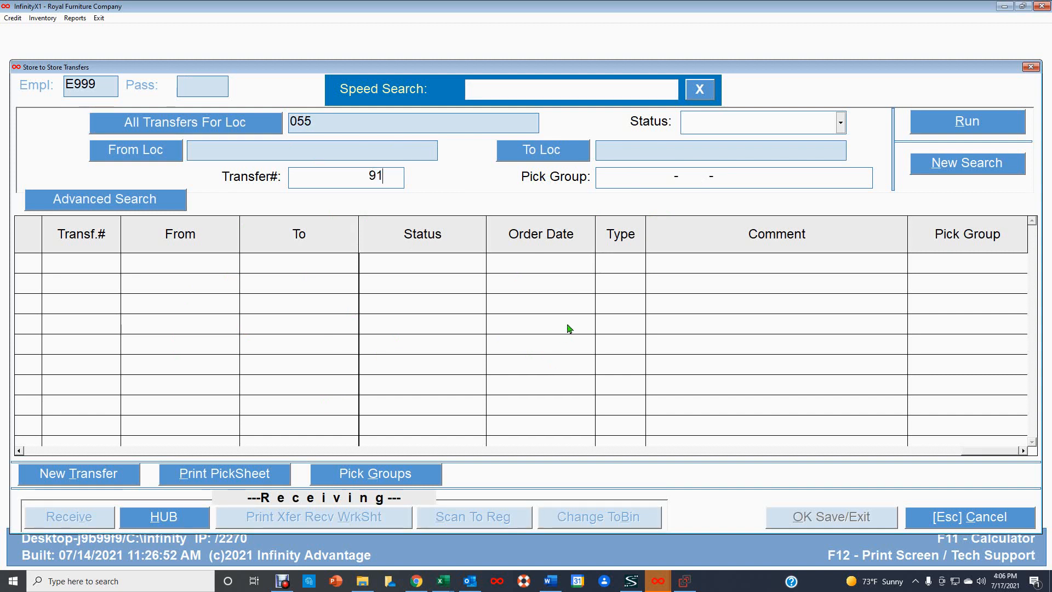
{"action": "type", "text": "5706"}
{"action": "key", "text": "Return"}
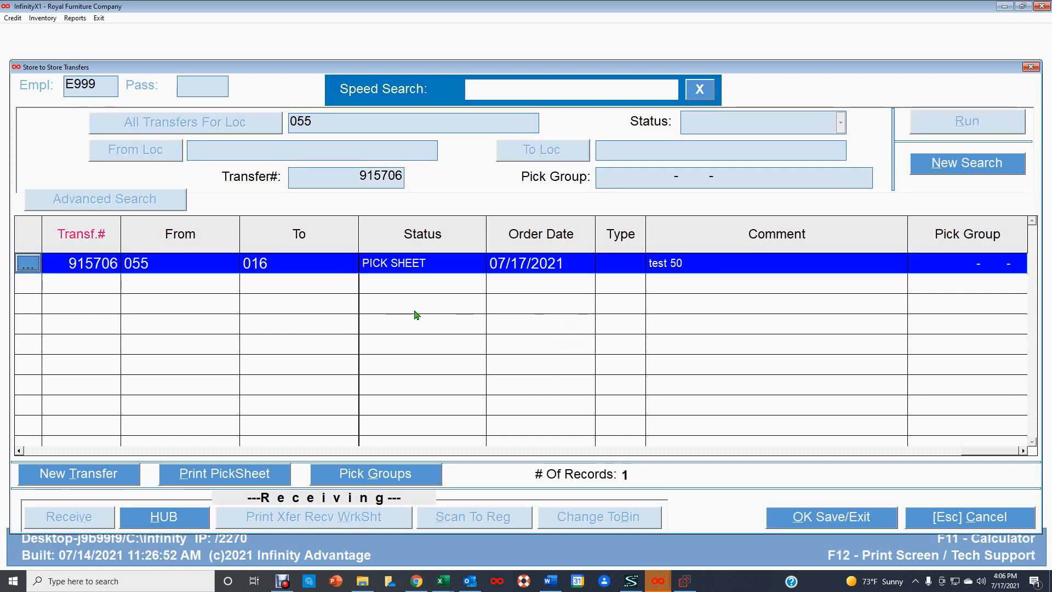
Step: Open transfer 915706's quantities and bring up Printing & Output for its transfer bill
{"action": "double_click", "coordinate": [417, 263]}
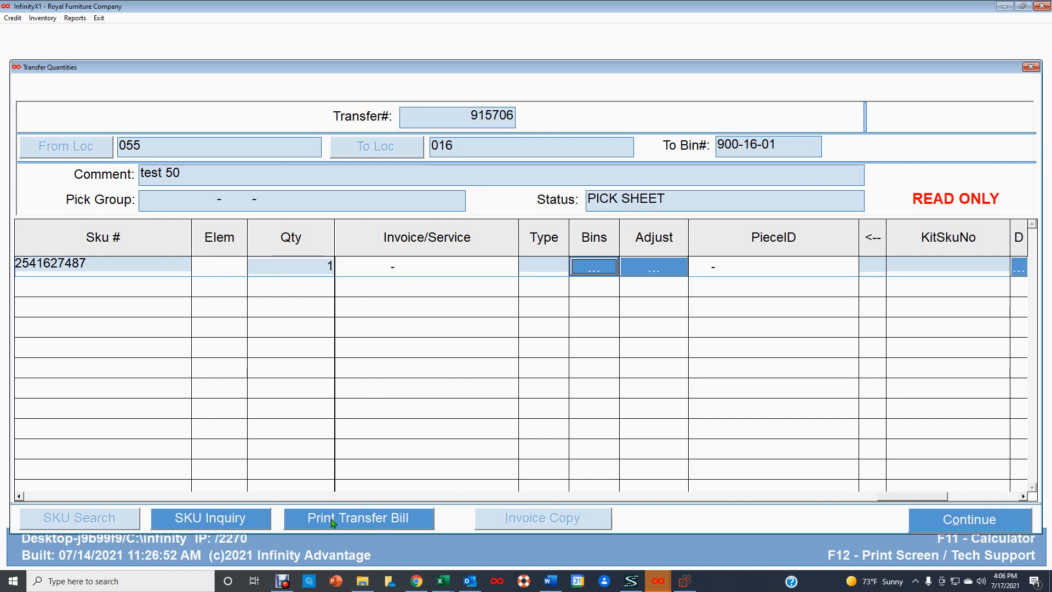
{"action": "left_click", "coordinate": [376, 521]}
{"action": "left_click", "coordinate": [370, 515]}
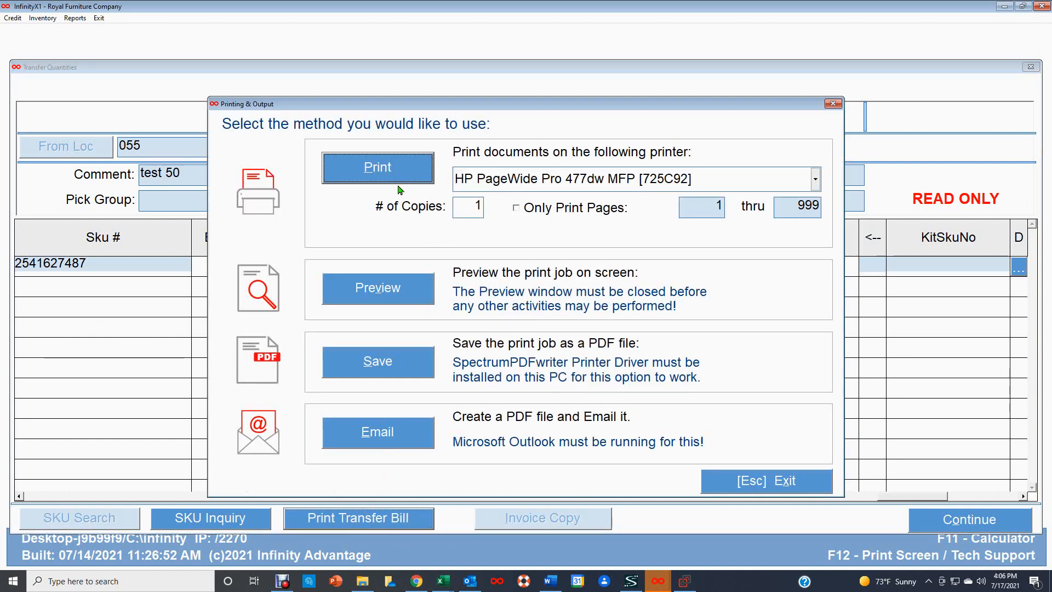
Step: Preview transfer 915706's bill (1 ordered, 1 picked), then close the preview
{"action": "left_click", "coordinate": [377, 292]}
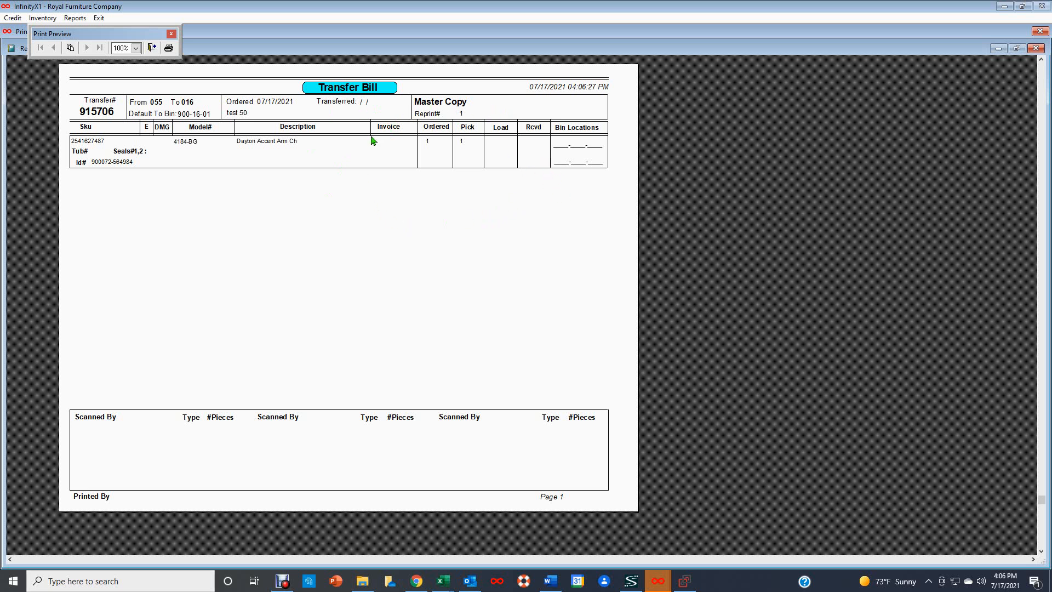
{"action": "left_click", "coordinate": [1036, 49]}
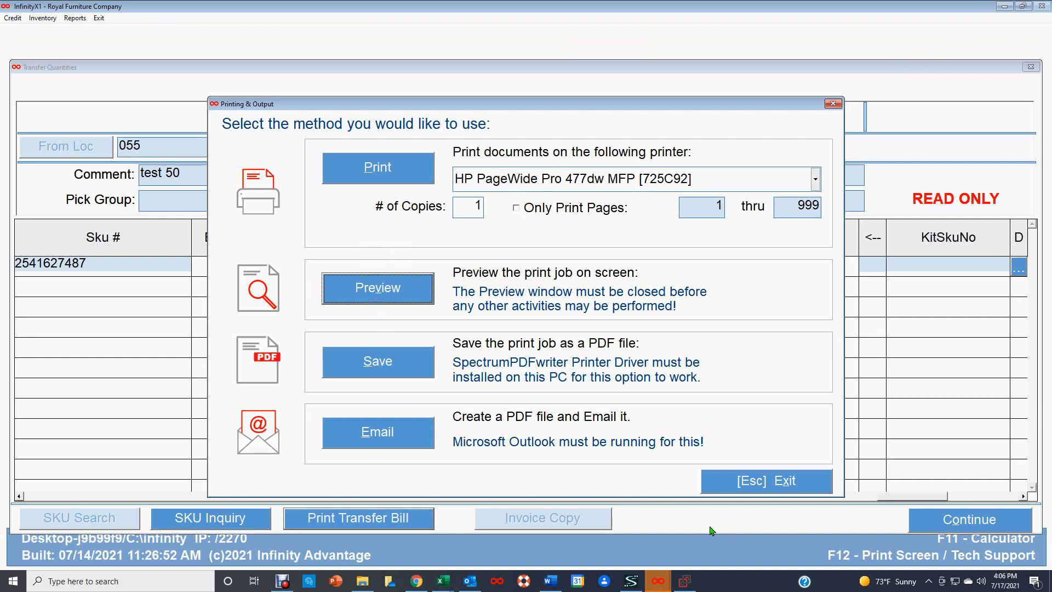
Step: Exit the output options and continue back to the 055 transfer list
{"action": "left_click", "coordinate": [774, 485]}
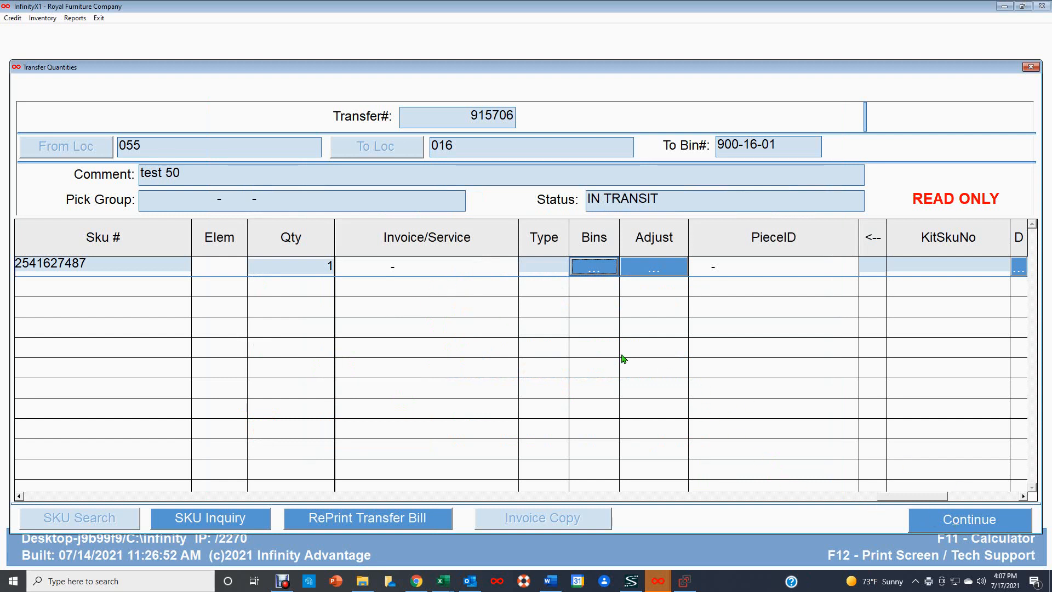
{"action": "left_click", "coordinate": [967, 520]}
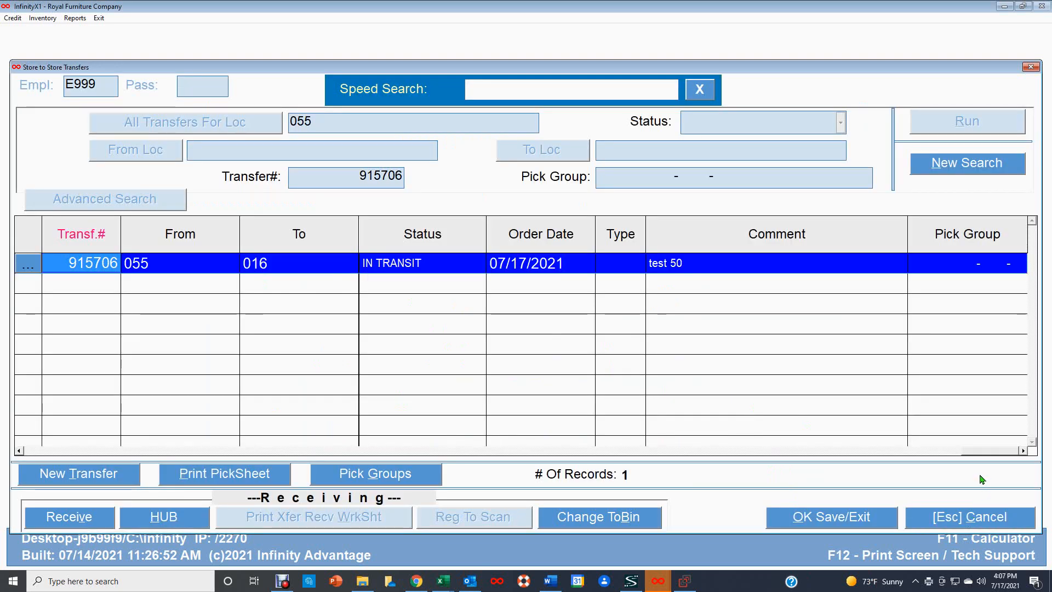